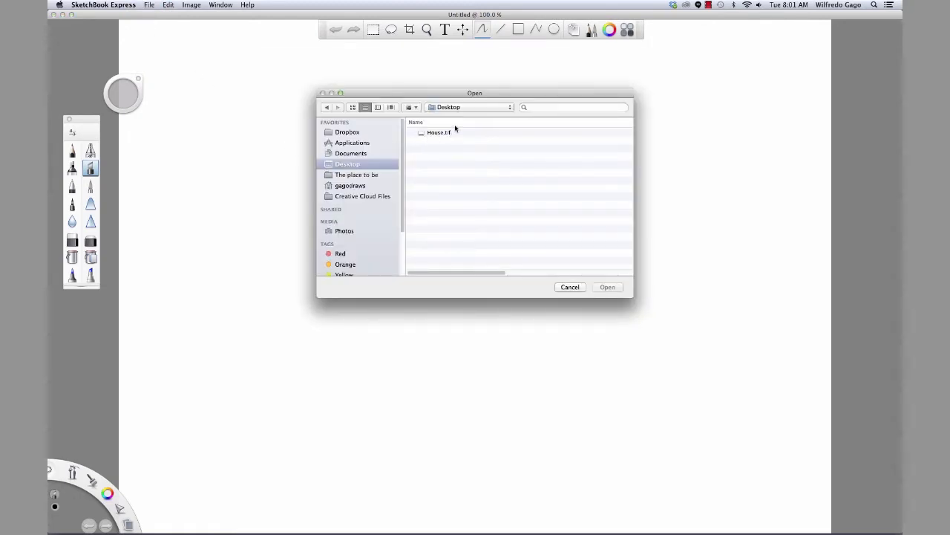
Step: Open House.tif from the Desktop and show the layer list
{"action": "left_click", "coordinate": [441, 133]}
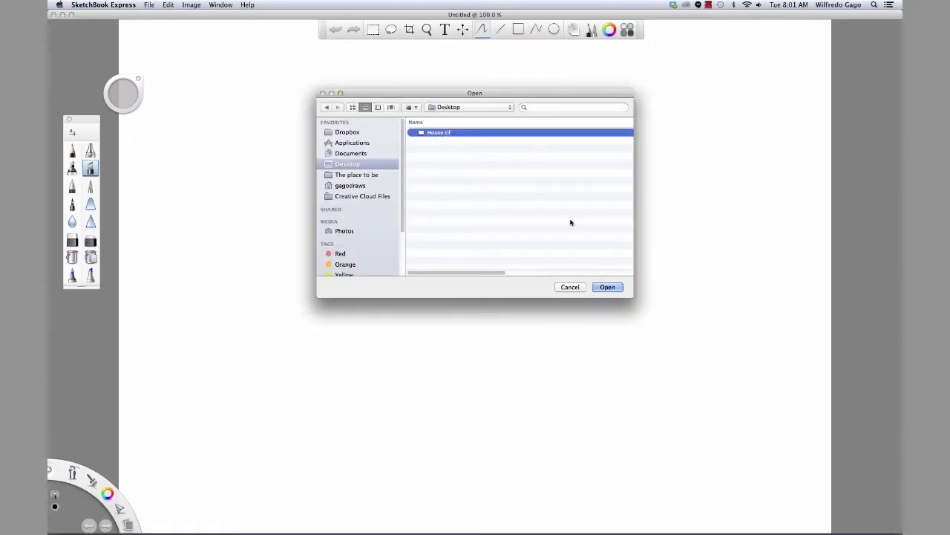
{"action": "left_click", "coordinate": [606, 286]}
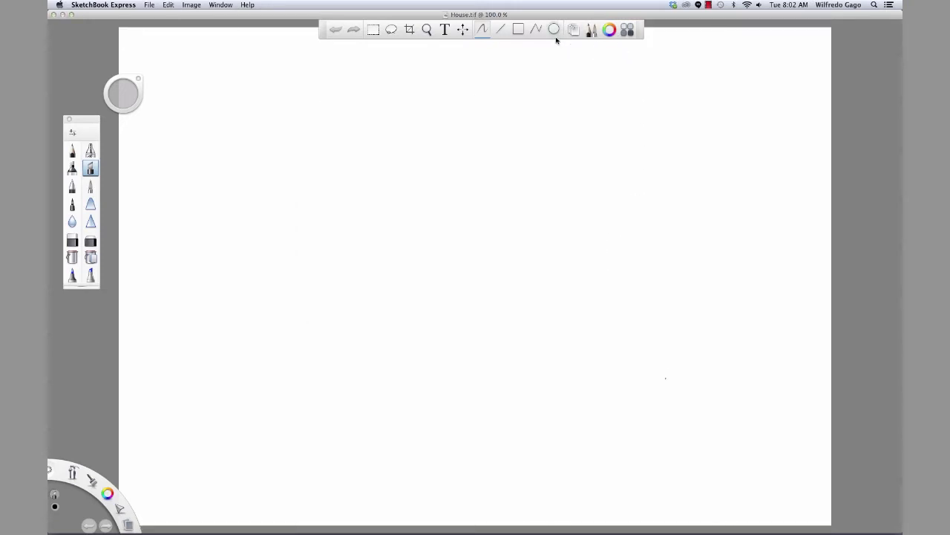
{"action": "left_click", "coordinate": [574, 34]}
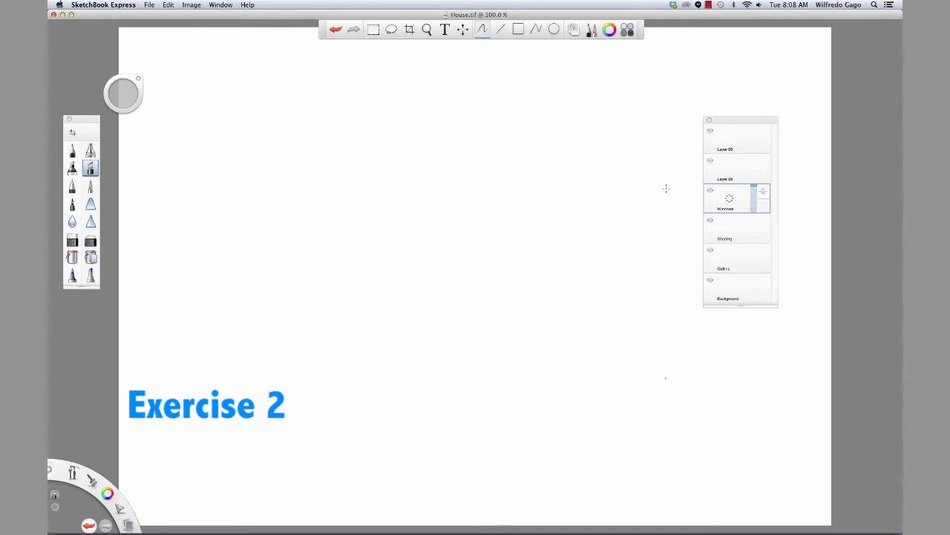
Step: Select the Outline layer and the Felt Tip Pen, pick a lighter neutral grey, and store it as a colour swatch
{"action": "left_click", "coordinate": [734, 261]}
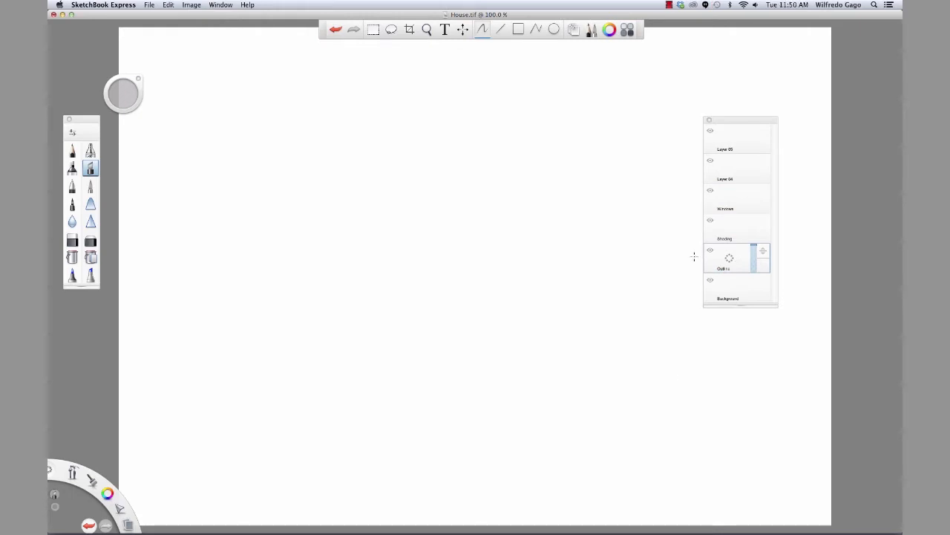
{"action": "left_click", "coordinate": [72, 204]}
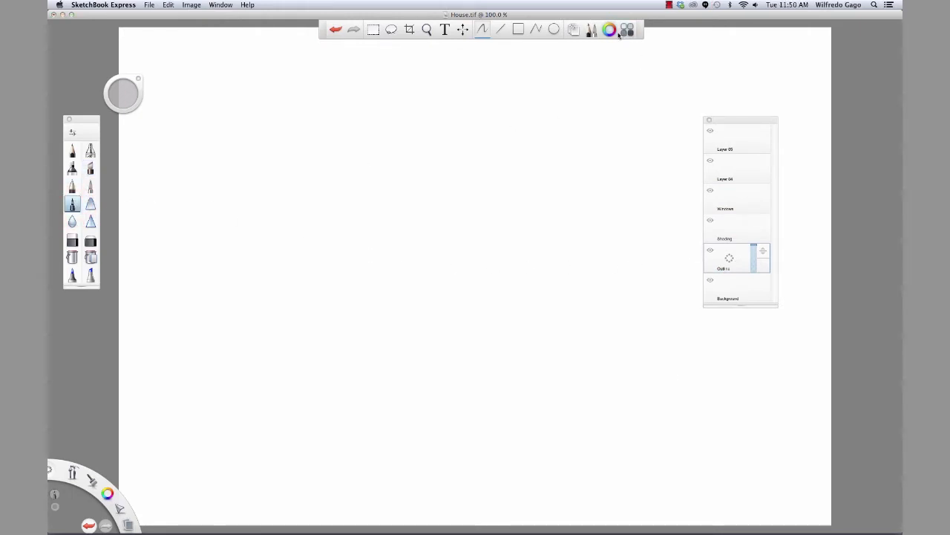
{"action": "left_click", "coordinate": [609, 29]}
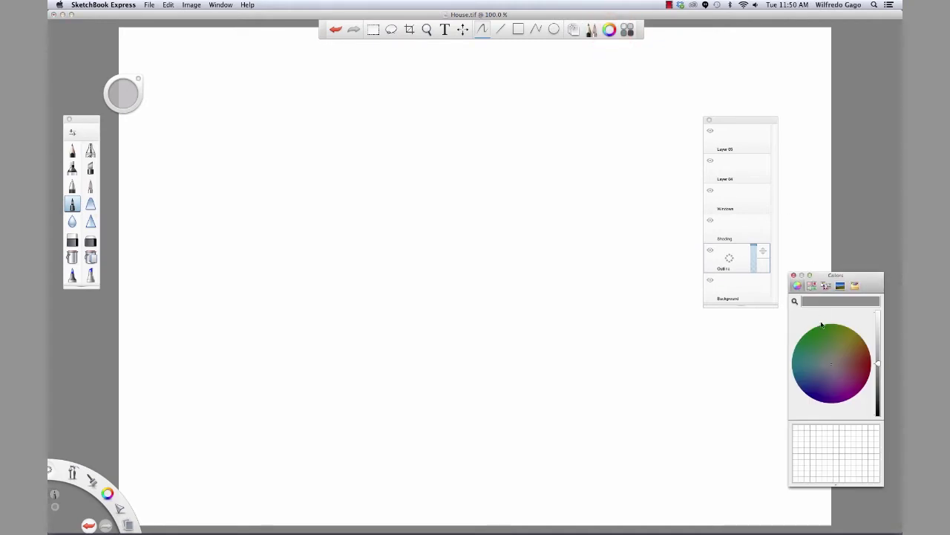
{"action": "left_click_drag", "start_coordinate": [879, 363], "coordinate": [880, 353]}
{"action": "left_click_drag", "start_coordinate": [853, 300], "coordinate": [797, 429]}
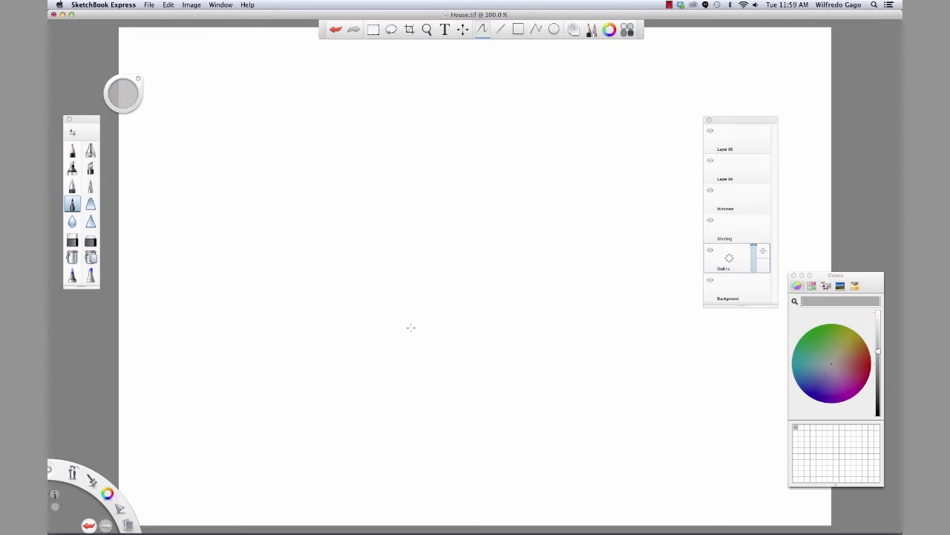
Step: Sketch the diamond-shaped perspective base of the house in light grey strokes at the canvas centre
{"action": "mouse_move", "coordinate": [411, 327]}
{"action": "left_mouse_down"}
{"action": "mouse_move", "coordinate": [493, 368]}
{"action": "mouse_move", "coordinate": [384, 319]}
{"action": "mouse_move", "coordinate": [496, 369]}
{"action": "left_mouse_up"}
{"action": "mouse_move", "coordinate": [602, 321]}
{"action": "left_mouse_down"}
{"action": "mouse_move", "coordinate": [490, 370]}
{"action": "mouse_move", "coordinate": [595, 316]}
{"action": "left_mouse_up"}
{"action": "left_click_drag", "start_coordinate": [380, 313], "coordinate": [487, 272]}
{"action": "mouse_move", "coordinate": [377, 311]}
{"action": "left_mouse_down"}
{"action": "mouse_move", "coordinate": [521, 262]}
{"action": "mouse_move", "coordinate": [614, 311]}
{"action": "left_mouse_up"}
{"action": "mouse_move", "coordinate": [523, 265]}
{"action": "left_mouse_down"}
{"action": "mouse_move", "coordinate": [614, 303]}
{"action": "mouse_move", "coordinate": [507, 360]}
{"action": "mouse_move", "coordinate": [494, 261]}
{"action": "left_mouse_up"}
{"action": "mouse_move", "coordinate": [382, 237]}
{"action": "left_mouse_down"}
{"action": "mouse_move", "coordinate": [376, 297]}
{"action": "mouse_move", "coordinate": [459, 248]}
{"action": "mouse_move", "coordinate": [430, 238]}
{"action": "mouse_move", "coordinate": [499, 262]}
{"action": "mouse_move", "coordinate": [584, 243]}
{"action": "left_mouse_up"}
Step: Sketch the vertical side edges and the top face of the lower-storey box, undoing unsatisfactory strokes
{"action": "mouse_move", "coordinate": [499, 259]}
{"action": "left_mouse_down"}
{"action": "mouse_move", "coordinate": [613, 220]}
{"action": "mouse_move", "coordinate": [615, 300]}
{"action": "left_mouse_up"}
{"action": "left_click_drag", "start_coordinate": [616, 226], "coordinate": [618, 298]}
{"action": "left_click_drag", "start_coordinate": [377, 228], "coordinate": [509, 194]}
{"action": "mouse_move", "coordinate": [384, 223]}
{"action": "left_mouse_down"}
{"action": "mouse_move", "coordinate": [525, 191]}
{"action": "mouse_move", "coordinate": [624, 222]}
{"action": "left_mouse_up"}
{"action": "left_click_drag", "start_coordinate": [520, 191], "coordinate": [618, 225]}
{"action": "mouse_move", "coordinate": [384, 223]}
{"action": "left_mouse_down"}
{"action": "mouse_move", "coordinate": [390, 306]}
{"action": "mouse_move", "coordinate": [385, 296]}
{"action": "left_mouse_up"}
{"action": "key", "text": "super+z"}
{"action": "left_click_drag", "start_coordinate": [376, 229], "coordinate": [487, 254]}
{"action": "key", "text": "super+z"}
Step: Sketch the upper storey's left wall with its top edge and outer vertical edge above the lower box
{"action": "left_click_drag", "start_coordinate": [462, 187], "coordinate": [468, 248]}
{"action": "key", "text": "super+z"}
{"action": "mouse_move", "coordinate": [382, 168]}
{"action": "left_mouse_down"}
{"action": "mouse_move", "coordinate": [387, 235]}
{"action": "mouse_move", "coordinate": [377, 248]}
{"action": "mouse_move", "coordinate": [463, 172]}
{"action": "left_mouse_up"}
{"action": "mouse_move", "coordinate": [379, 149]}
{"action": "left_mouse_down"}
{"action": "mouse_move", "coordinate": [468, 173]}
{"action": "mouse_move", "coordinate": [468, 201]}
{"action": "mouse_move", "coordinate": [381, 170]}
{"action": "mouse_move", "coordinate": [385, 210]}
{"action": "left_mouse_up"}
{"action": "key", "text": "super+z"}
{"action": "left_click_drag", "start_coordinate": [377, 154], "coordinate": [387, 222]}
Step: Sketch the upper storey's right wall with its base, top and outer edges, and reinforce the left wall's top edge
{"action": "left_click_drag", "start_coordinate": [469, 247], "coordinate": [582, 215]}
{"action": "left_click_drag", "start_coordinate": [499, 240], "coordinate": [579, 210]}
{"action": "mouse_move", "coordinate": [467, 172]}
{"action": "left_mouse_down"}
{"action": "mouse_move", "coordinate": [548, 156]}
{"action": "mouse_move", "coordinate": [578, 214]}
{"action": "left_mouse_up"}
{"action": "left_click_drag", "start_coordinate": [580, 153], "coordinate": [582, 206]}
{"action": "left_click_drag", "start_coordinate": [388, 151], "coordinate": [460, 170]}
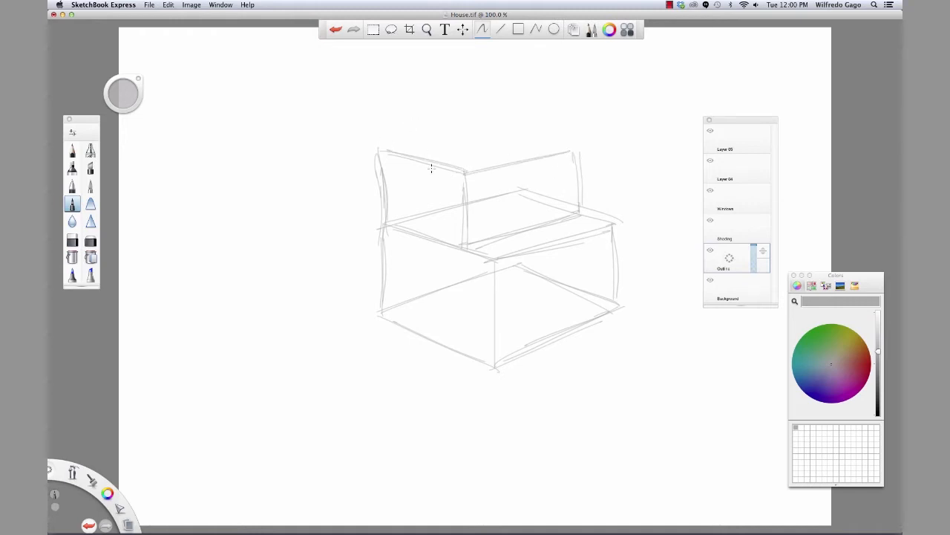
Step: Sketch the gabled roof over the upper storey with its ridge, sloping edges and left gable
{"action": "left_click_drag", "start_coordinate": [421, 122], "coordinate": [456, 162]}
{"action": "left_click_drag", "start_coordinate": [423, 123], "coordinate": [466, 172]}
{"action": "mouse_move", "coordinate": [533, 114]}
{"action": "left_mouse_down"}
{"action": "mouse_move", "coordinate": [582, 158]}
{"action": "mouse_move", "coordinate": [572, 153]}
{"action": "left_mouse_up"}
{"action": "mouse_move", "coordinate": [421, 119]}
{"action": "left_mouse_down"}
{"action": "mouse_move", "coordinate": [499, 104]}
{"action": "mouse_move", "coordinate": [420, 116]}
{"action": "mouse_move", "coordinate": [532, 103]}
{"action": "mouse_move", "coordinate": [565, 142]}
{"action": "left_mouse_up"}
{"action": "left_click_drag", "start_coordinate": [419, 116], "coordinate": [453, 151]}
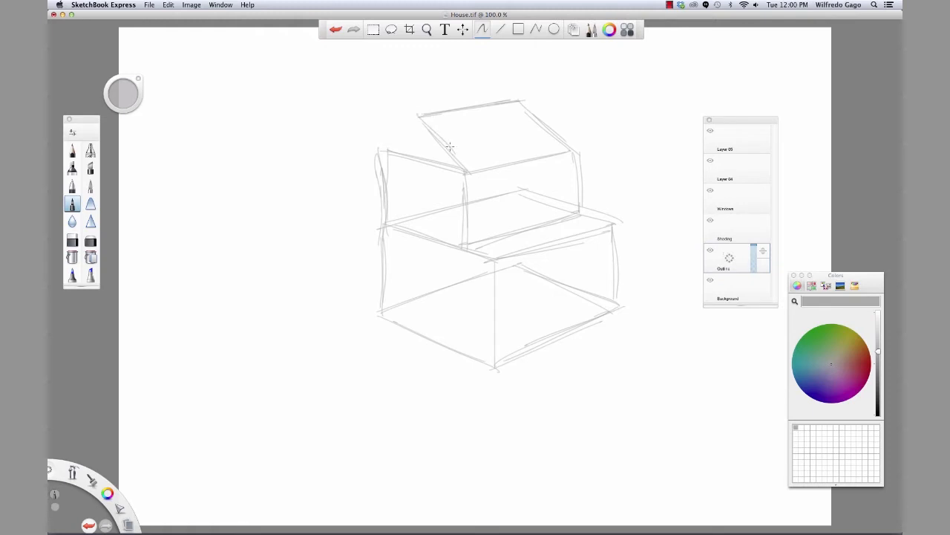
{"action": "mouse_move", "coordinate": [412, 117]}
{"action": "left_mouse_down"}
{"action": "mouse_move", "coordinate": [376, 151]}
{"action": "mouse_move", "coordinate": [388, 218]}
{"action": "left_mouse_up"}
Step: Sketch the sloping lean-to roof over the front of the lower storey and undo its last eave stroke
{"action": "mouse_move", "coordinate": [465, 198]}
{"action": "left_mouse_down"}
{"action": "mouse_move", "coordinate": [504, 257]}
{"action": "mouse_move", "coordinate": [551, 180]}
{"action": "mouse_move", "coordinate": [573, 179]}
{"action": "mouse_move", "coordinate": [621, 223]}
{"action": "left_mouse_up"}
{"action": "left_click_drag", "start_coordinate": [579, 177], "coordinate": [629, 223]}
{"action": "left_click_drag", "start_coordinate": [596, 193], "coordinate": [628, 222]}
{"action": "left_click_drag", "start_coordinate": [498, 259], "coordinate": [654, 219]}
{"action": "key", "text": "super+z"}
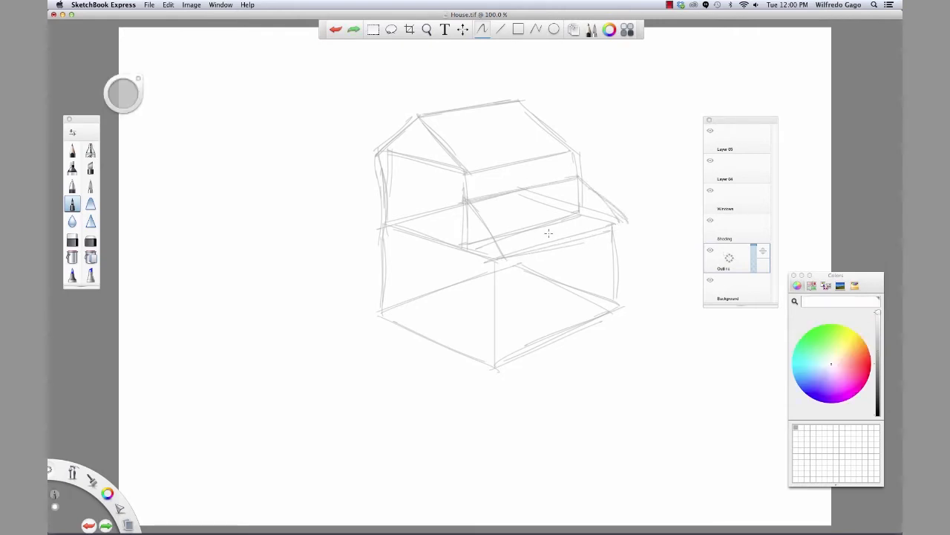
Step: Reselect the stored grey swatch and redraw the lower roof's eave and the edges of the lower storey's right wall
{"action": "left_click", "coordinate": [796, 428]}
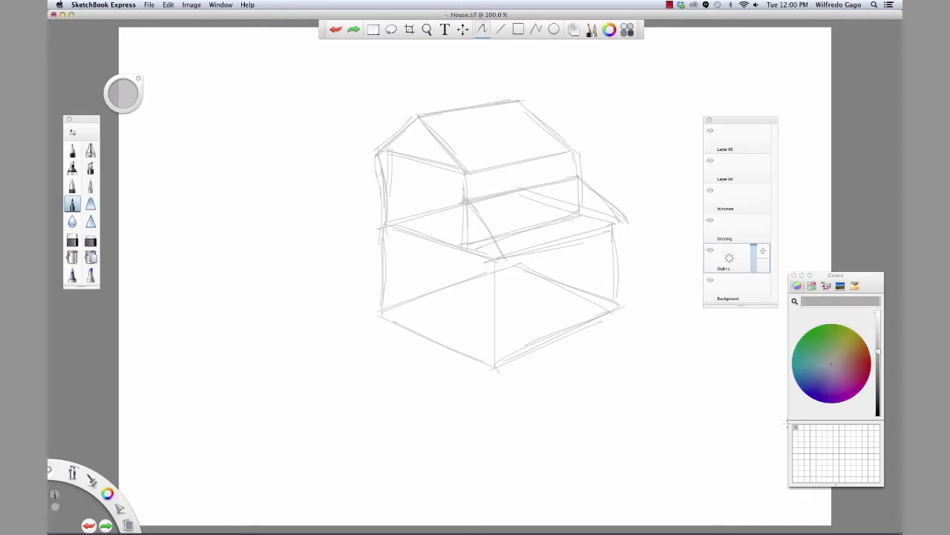
{"action": "left_click_drag", "start_coordinate": [504, 260], "coordinate": [587, 233]}
{"action": "mouse_move", "coordinate": [505, 260]}
{"action": "left_mouse_down"}
{"action": "mouse_move", "coordinate": [622, 221]}
{"action": "mouse_move", "coordinate": [618, 299]}
{"action": "left_mouse_up"}
{"action": "left_click_drag", "start_coordinate": [615, 247], "coordinate": [619, 303]}
{"action": "mouse_move", "coordinate": [495, 264]}
{"action": "left_mouse_down"}
{"action": "mouse_move", "coordinate": [505, 349]}
{"action": "mouse_move", "coordinate": [492, 300]}
{"action": "mouse_move", "coordinate": [492, 357]}
{"action": "left_mouse_up"}
{"action": "key", "text": "super+z"}
{"action": "key", "text": "super+z"}
{"action": "mouse_move", "coordinate": [498, 310]}
{"action": "left_mouse_down"}
{"action": "mouse_move", "coordinate": [499, 357]}
{"action": "mouse_move", "coordinate": [597, 320]}
{"action": "left_mouse_up"}
{"action": "left_click_drag", "start_coordinate": [541, 346], "coordinate": [554, 339]}
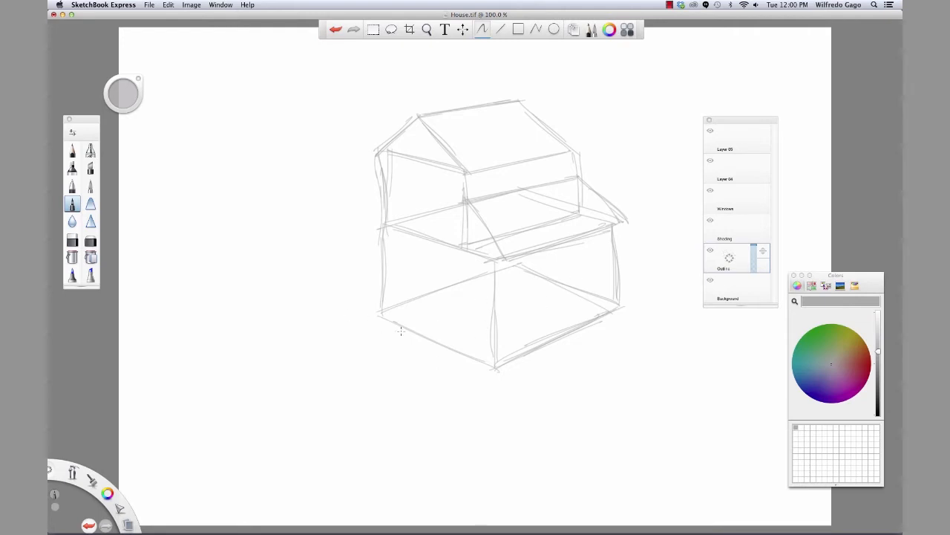
Step: Reinforce the base and outer vertical edge of the lower storey's left wall
{"action": "mouse_move", "coordinate": [380, 315]}
{"action": "left_mouse_down"}
{"action": "mouse_move", "coordinate": [490, 367]}
{"action": "mouse_move", "coordinate": [469, 355]}
{"action": "left_mouse_up"}
{"action": "left_click_drag", "start_coordinate": [383, 223], "coordinate": [386, 302]}
{"action": "mouse_move", "coordinate": [467, 175]}
{"action": "left_mouse_down"}
{"action": "mouse_move", "coordinate": [464, 236]}
{"action": "mouse_move", "coordinate": [589, 231]}
{"action": "left_mouse_up"}
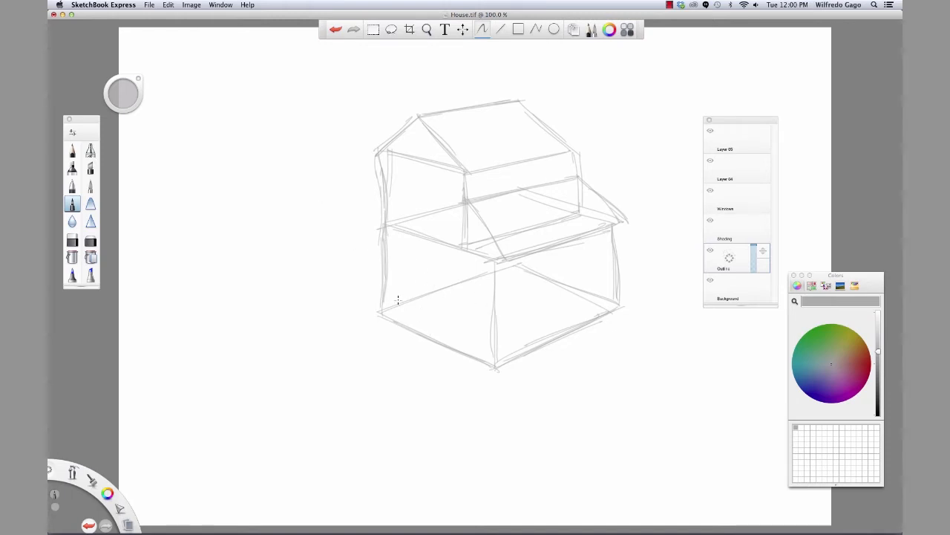
{"action": "left_click_drag", "start_coordinate": [382, 308], "coordinate": [497, 362]}
{"action": "key", "text": "super+z"}
{"action": "left_click_drag", "start_coordinate": [377, 306], "coordinate": [501, 363]}
Step: Sketch a tall door near the front corner of the left wall and a rectangular ground-floor window beside it
{"action": "left_click_drag", "start_coordinate": [460, 277], "coordinate": [455, 337]}
{"action": "left_click_drag", "start_coordinate": [457, 279], "coordinate": [454, 344]}
{"action": "mouse_move", "coordinate": [458, 278]}
{"action": "left_mouse_down"}
{"action": "mouse_move", "coordinate": [492, 286]}
{"action": "mouse_move", "coordinate": [484, 322]}
{"action": "left_mouse_up"}
{"action": "mouse_move", "coordinate": [486, 288]}
{"action": "left_mouse_down"}
{"action": "mouse_move", "coordinate": [484, 354]}
{"action": "mouse_move", "coordinate": [480, 333]}
{"action": "left_mouse_up"}
{"action": "mouse_move", "coordinate": [396, 256]}
{"action": "left_mouse_down"}
{"action": "mouse_move", "coordinate": [448, 272]}
{"action": "mouse_move", "coordinate": [445, 309]}
{"action": "left_mouse_up"}
{"action": "mouse_move", "coordinate": [398, 254]}
{"action": "left_mouse_down"}
{"action": "mouse_move", "coordinate": [395, 300]}
{"action": "mouse_move", "coordinate": [453, 310]}
{"action": "left_mouse_up"}
{"action": "left_click_drag", "start_coordinate": [395, 293], "coordinate": [453, 309]}
Step: Sketch a wide two-pane window on the lower storey's right wall
{"action": "mouse_move", "coordinate": [509, 285]}
{"action": "left_mouse_down"}
{"action": "mouse_move", "coordinate": [514, 318]}
{"action": "mouse_move", "coordinate": [596, 256]}
{"action": "left_mouse_up"}
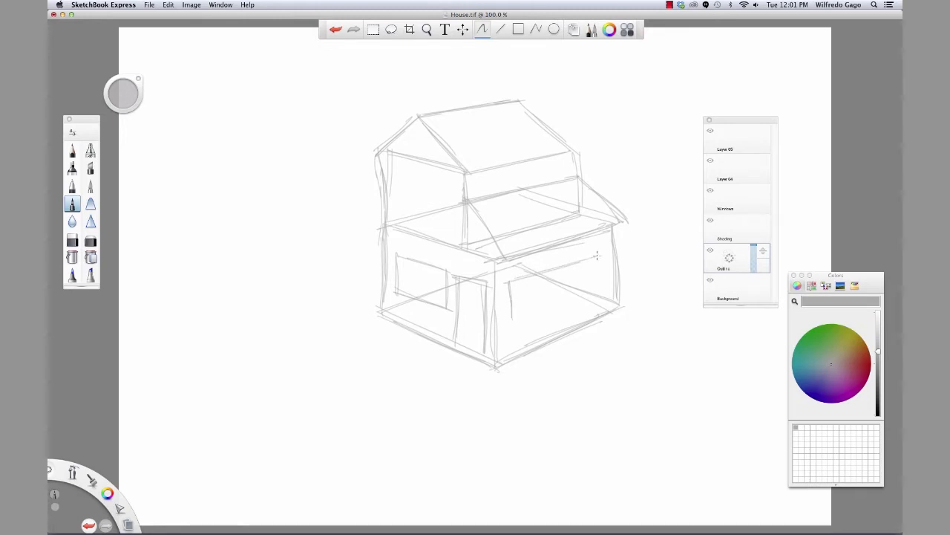
{"action": "mouse_move", "coordinate": [513, 318]}
{"action": "left_mouse_down"}
{"action": "mouse_move", "coordinate": [624, 282]}
{"action": "mouse_move", "coordinate": [597, 289]}
{"action": "left_mouse_up"}
{"action": "mouse_move", "coordinate": [598, 257]}
{"action": "left_mouse_down"}
{"action": "mouse_move", "coordinate": [598, 291]}
{"action": "mouse_move", "coordinate": [558, 300]}
{"action": "left_mouse_up"}
{"action": "left_click_drag", "start_coordinate": [553, 267], "coordinate": [555, 300]}
{"action": "key", "text": "super+z"}
Step: Sketch a two-pane window on the upper storey's left wall
{"action": "mouse_move", "coordinate": [394, 166]}
{"action": "left_mouse_down"}
{"action": "mouse_move", "coordinate": [430, 174]}
{"action": "mouse_move", "coordinate": [394, 189]}
{"action": "mouse_move", "coordinate": [444, 216]}
{"action": "left_mouse_up"}
{"action": "left_click_drag", "start_coordinate": [448, 180], "coordinate": [448, 217]}
{"action": "left_click_drag", "start_coordinate": [417, 169], "coordinate": [426, 211]}
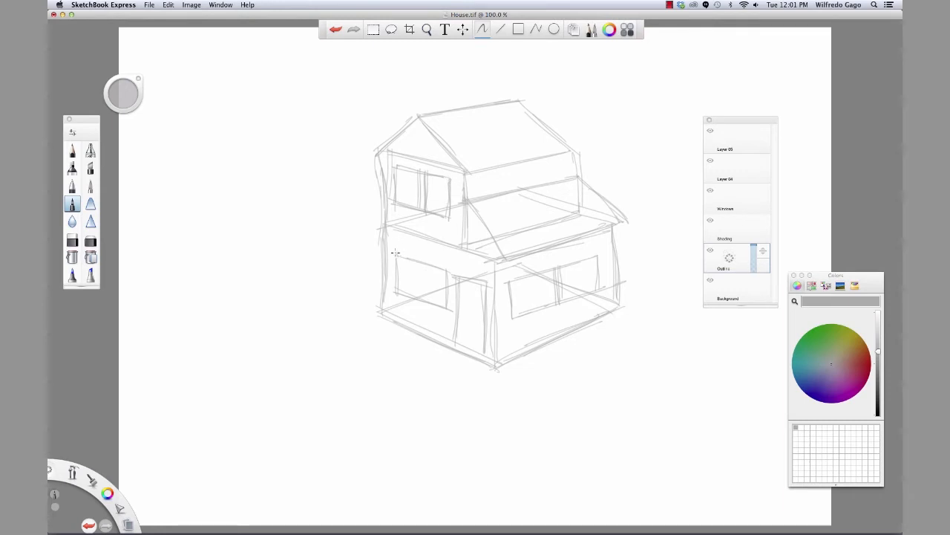
Step: Redraw the left ground-floor window's frame and reinforce the lower storey's front corner and right vertical edges
{"action": "key", "text": "super+z"}
{"action": "mouse_move", "coordinate": [395, 257]}
{"action": "left_mouse_down"}
{"action": "mouse_move", "coordinate": [396, 288]}
{"action": "mouse_move", "coordinate": [449, 307]}
{"action": "left_mouse_up"}
{"action": "left_click_drag", "start_coordinate": [495, 262], "coordinate": [498, 324]}
{"action": "key", "text": "super+z"}
{"action": "left_click_drag", "start_coordinate": [495, 261], "coordinate": [497, 342]}
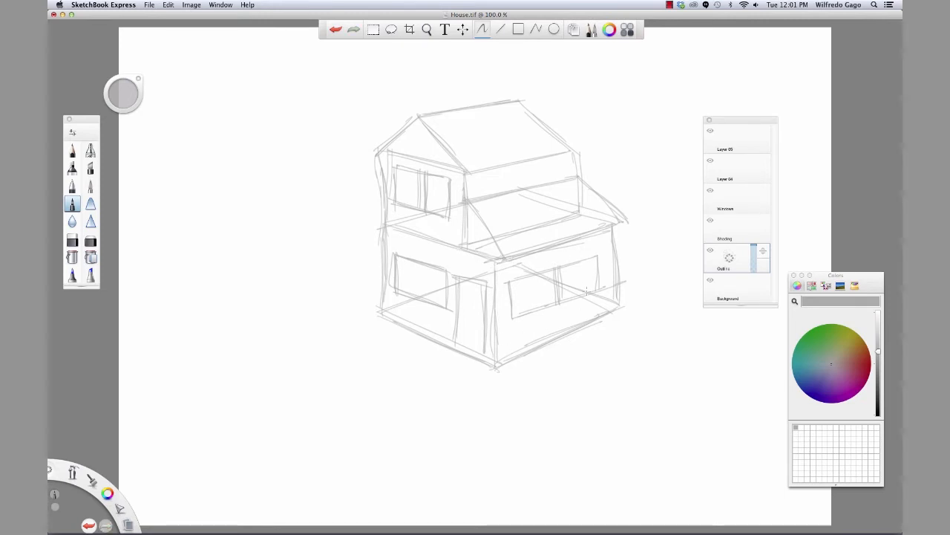
{"action": "left_click_drag", "start_coordinate": [613, 228], "coordinate": [612, 311]}
{"action": "key", "text": "super+z"}
{"action": "left_click_drag", "start_coordinate": [612, 230], "coordinate": [614, 318]}
Step: Rotate the house drawing clockwise and erase the rough lines along the outer edges of both walls
{"action": "left_click", "coordinate": [462, 29]}
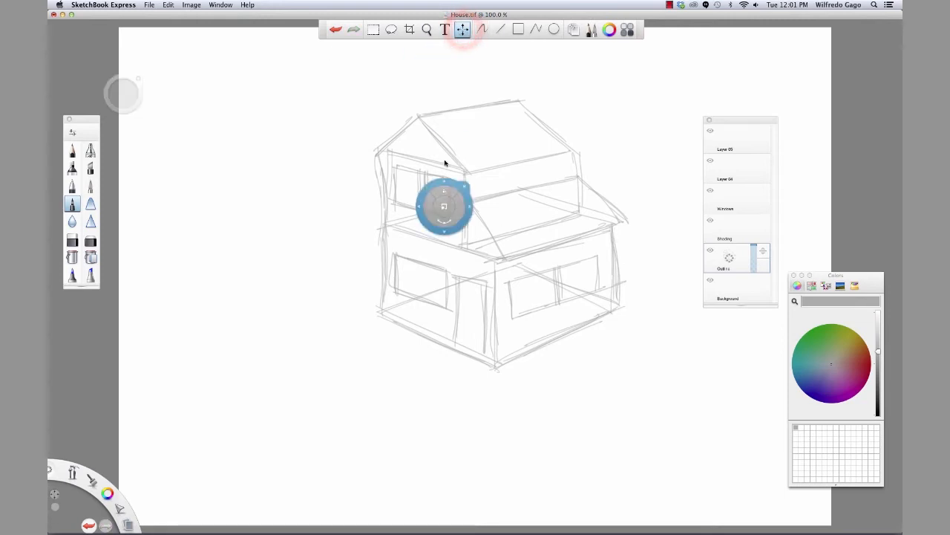
{"action": "mouse_move", "coordinate": [470, 206]}
{"action": "left_mouse_down"}
{"action": "mouse_move", "coordinate": [467, 218]}
{"action": "mouse_move", "coordinate": [477, 199]}
{"action": "mouse_move", "coordinate": [509, 195]}
{"action": "left_mouse_up"}
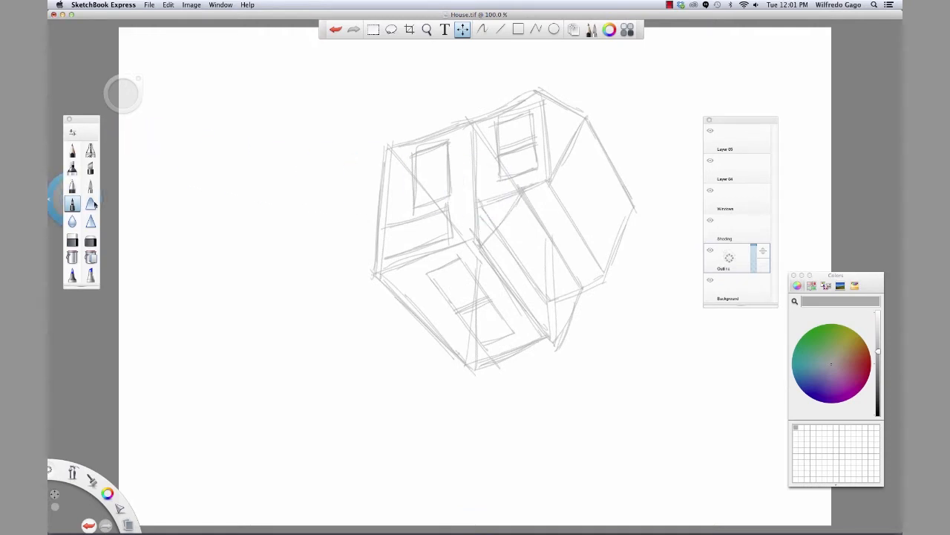
{"action": "left_click", "coordinate": [72, 240]}
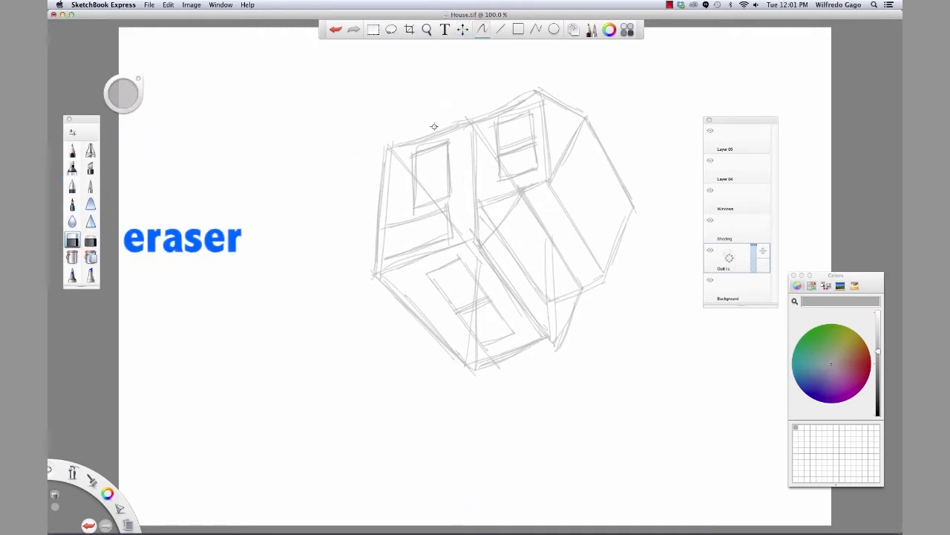
{"action": "left_click_drag", "start_coordinate": [422, 132], "coordinate": [495, 108]}
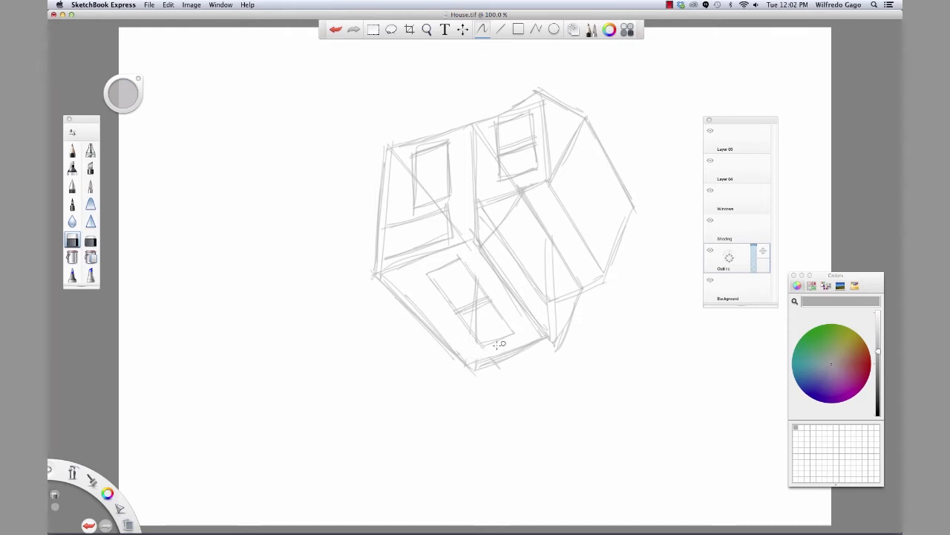
{"action": "left_click_drag", "start_coordinate": [482, 365], "coordinate": [532, 347]}
{"action": "mouse_move", "coordinate": [481, 365]}
{"action": "left_mouse_down"}
{"action": "mouse_move", "coordinate": [531, 343]}
{"action": "mouse_move", "coordinate": [510, 349]}
{"action": "left_mouse_up"}
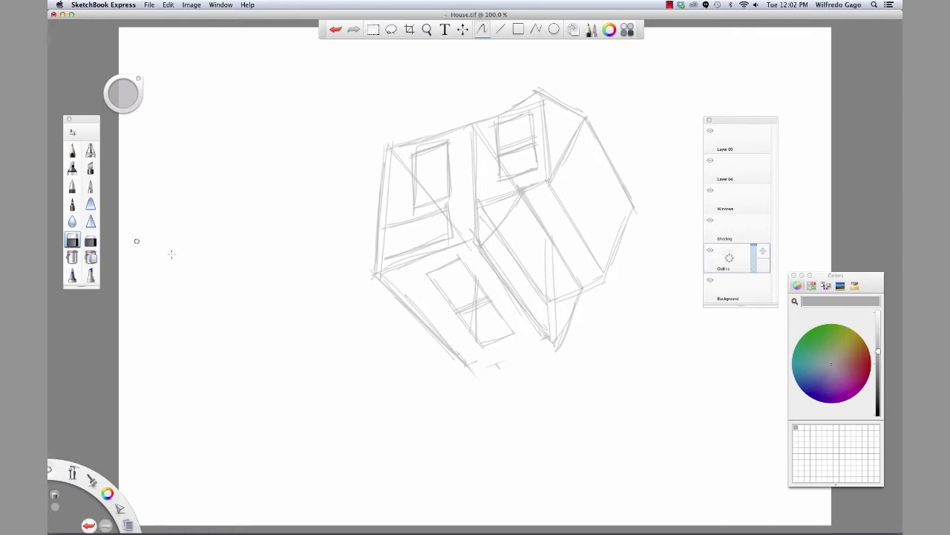
Step: Redraw the right wall's outer edge and the front corner edge with the Felt Tip Pen
{"action": "left_click", "coordinate": [72, 205]}
{"action": "left_click_drag", "start_coordinate": [474, 365], "coordinate": [538, 335]}
{"action": "key", "text": "super+z"}
{"action": "left_click_drag", "start_coordinate": [466, 366], "coordinate": [553, 334]}
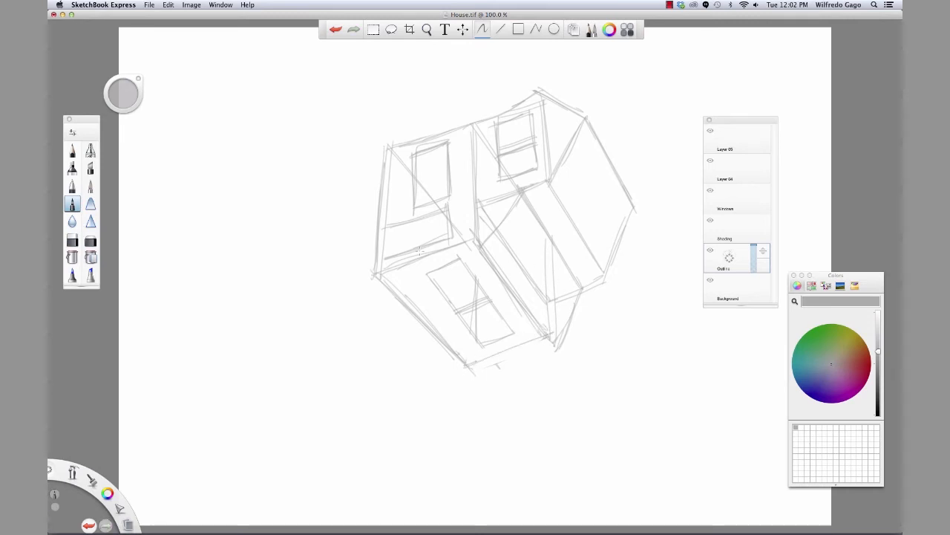
{"action": "left_click_drag", "start_coordinate": [384, 271], "coordinate": [467, 236]}
{"action": "key", "text": "super+z"}
{"action": "left_click_drag", "start_coordinate": [385, 272], "coordinate": [477, 235]}
Step: Redraw the left wall's outer edge as one continuous line through both storeys
{"action": "left_click_drag", "start_coordinate": [398, 146], "coordinate": [482, 116]}
{"action": "key", "text": "super+z"}
{"action": "left_click_drag", "start_coordinate": [383, 148], "coordinate": [532, 101]}
{"action": "key", "text": "super+z"}
{"action": "left_click_drag", "start_coordinate": [390, 147], "coordinate": [531, 100]}
Step: Rotate the house drawing back upright and reposition it at the canvas centre
{"action": "left_click", "coordinate": [462, 29]}
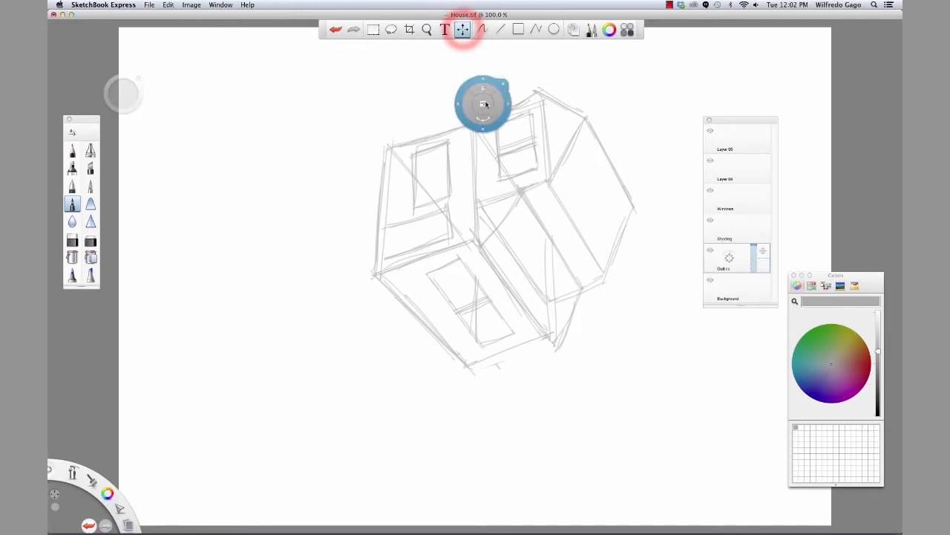
{"action": "mouse_move", "coordinate": [477, 142]}
{"action": "left_mouse_down"}
{"action": "mouse_move", "coordinate": [540, 141]}
{"action": "mouse_move", "coordinate": [454, 237]}
{"action": "mouse_move", "coordinate": [471, 253]}
{"action": "mouse_move", "coordinate": [452, 236]}
{"action": "left_mouse_up"}
{"action": "left_click_drag", "start_coordinate": [450, 235], "coordinate": [447, 230]}
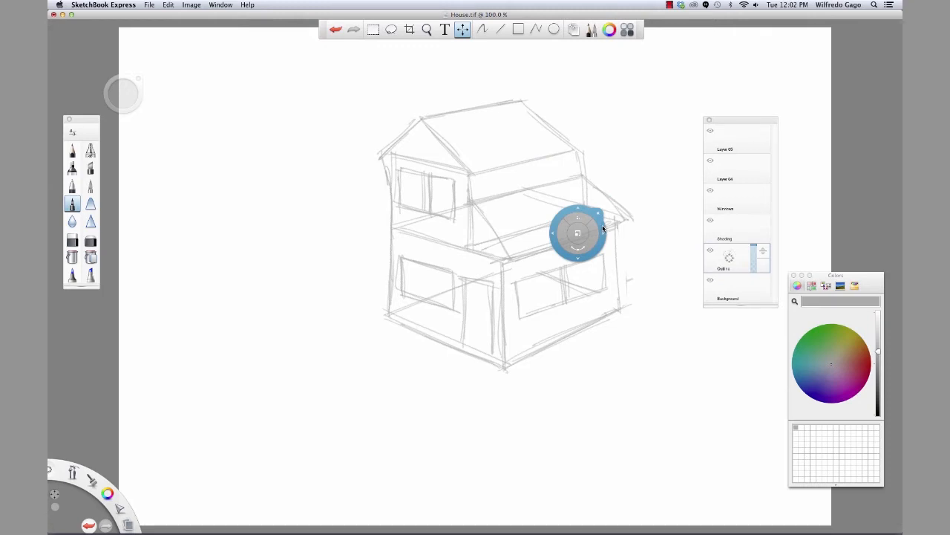
Step: Reinforce the upper roof's eave, right slope and gable edges with the Felt Tip Pen
{"action": "left_click", "coordinate": [72, 202]}
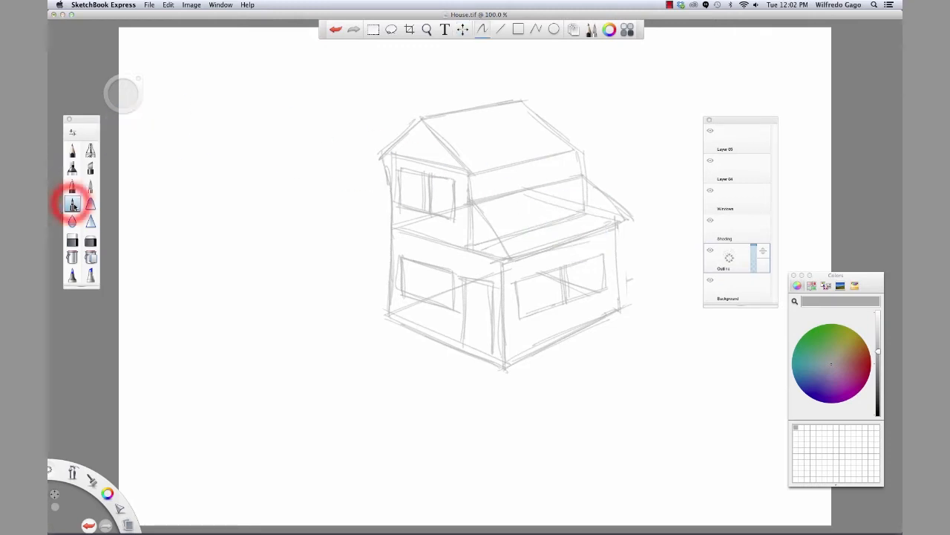
{"action": "left_click_drag", "start_coordinate": [469, 175], "coordinate": [585, 150]}
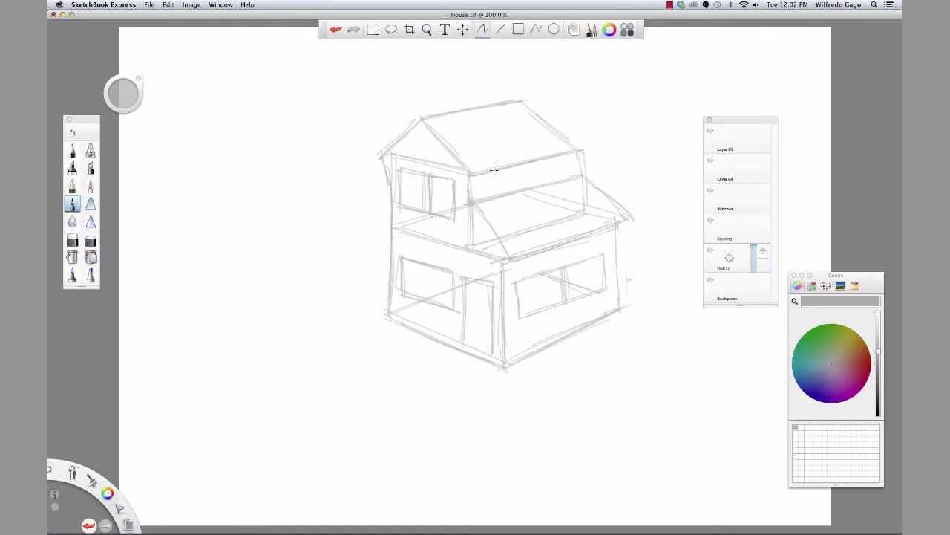
{"action": "left_click_drag", "start_coordinate": [525, 101], "coordinate": [584, 144]}
{"action": "left_click_drag", "start_coordinate": [524, 102], "coordinate": [584, 147]}
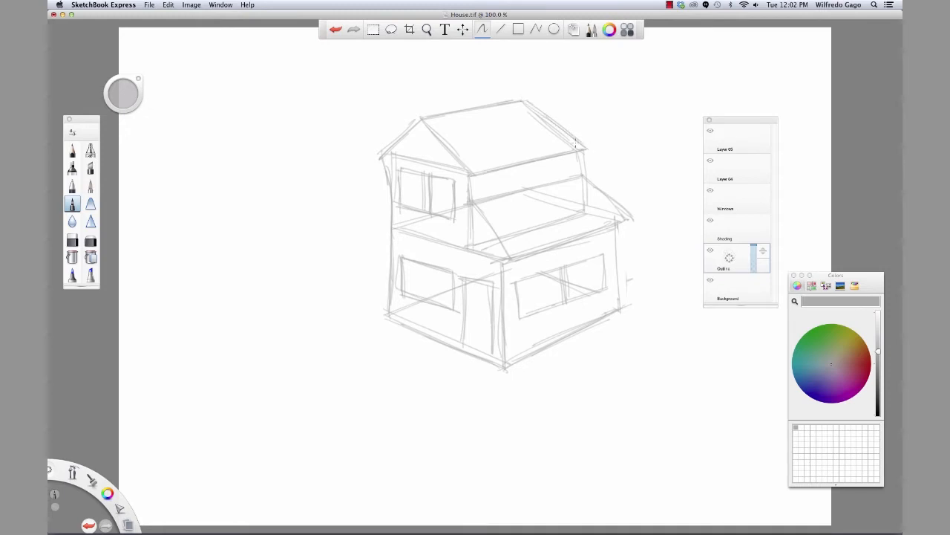
{"action": "left_click_drag", "start_coordinate": [425, 120], "coordinate": [465, 175]}
{"action": "key", "text": "super+z"}
{"action": "left_click_drag", "start_coordinate": [429, 126], "coordinate": [472, 174]}
{"action": "left_click_drag", "start_coordinate": [422, 117], "coordinate": [371, 159]}
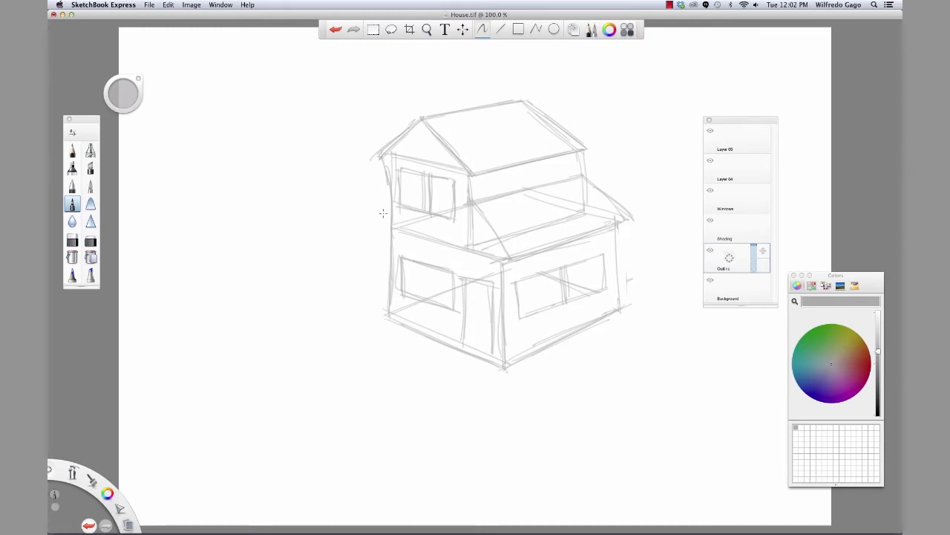
Step: Sketch a low foundation strip around the base of the house and a doorstep in front of the door
{"action": "left_click_drag", "start_coordinate": [462, 343], "coordinate": [493, 356]}
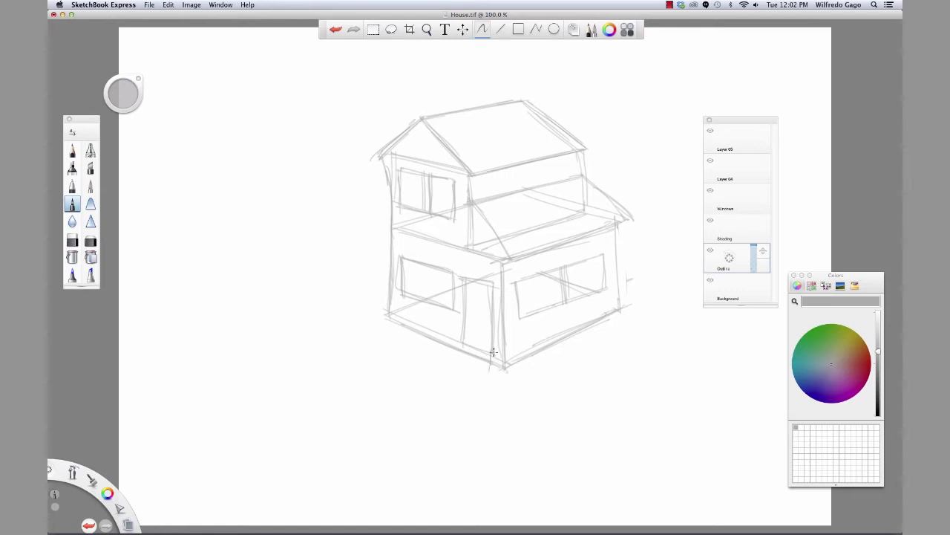
{"action": "left_click_drag", "start_coordinate": [460, 363], "coordinate": [490, 371]}
{"action": "left_click_drag", "start_coordinate": [392, 305], "coordinate": [389, 322]}
{"action": "mouse_move", "coordinate": [432, 348]}
{"action": "left_mouse_down"}
{"action": "mouse_move", "coordinate": [492, 369]}
{"action": "mouse_move", "coordinate": [559, 355]}
{"action": "mouse_move", "coordinate": [614, 324]}
{"action": "left_mouse_up"}
{"action": "left_click_drag", "start_coordinate": [534, 363], "coordinate": [612, 324]}
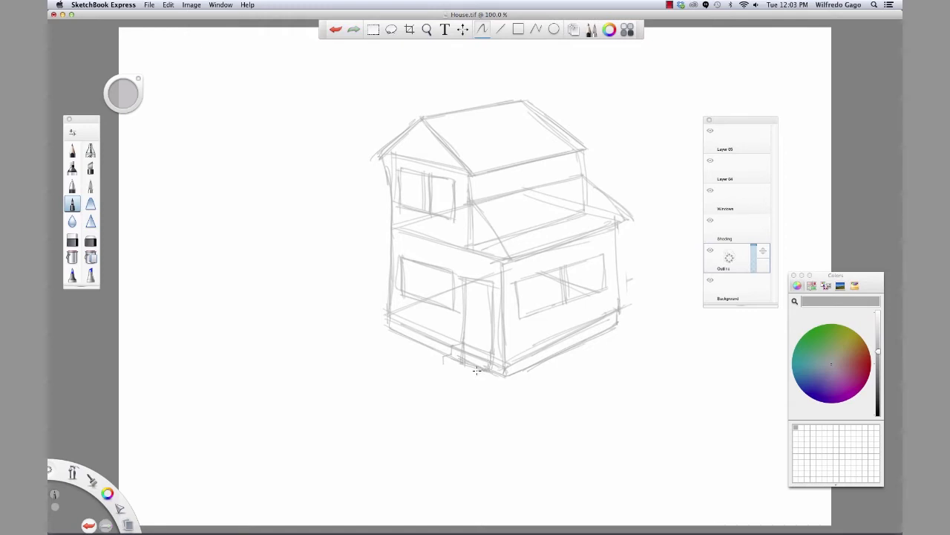
{"action": "left_click_drag", "start_coordinate": [443, 359], "coordinate": [461, 373]}
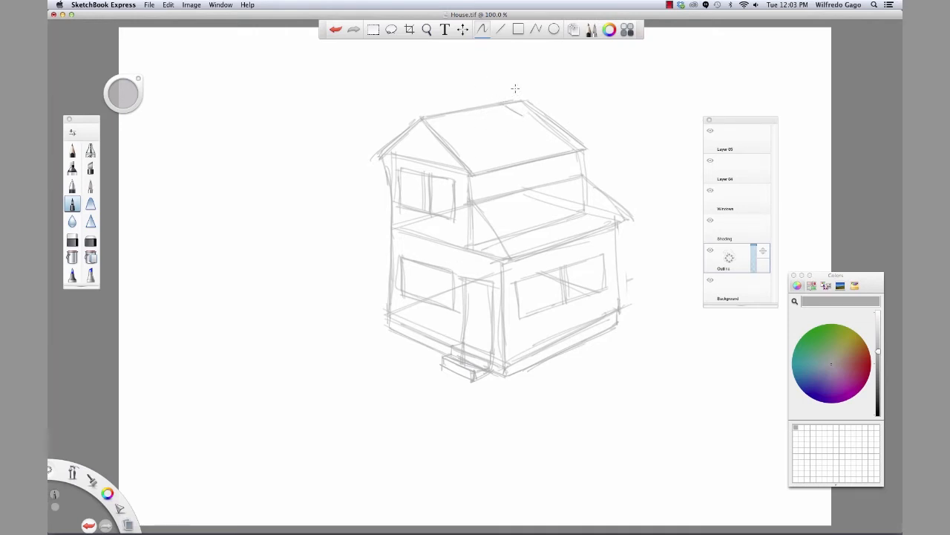
Step: Sketch a small box-shaped chimney at the right end of the upper roof's ridge
{"action": "left_click_drag", "start_coordinate": [517, 84], "coordinate": [526, 117]}
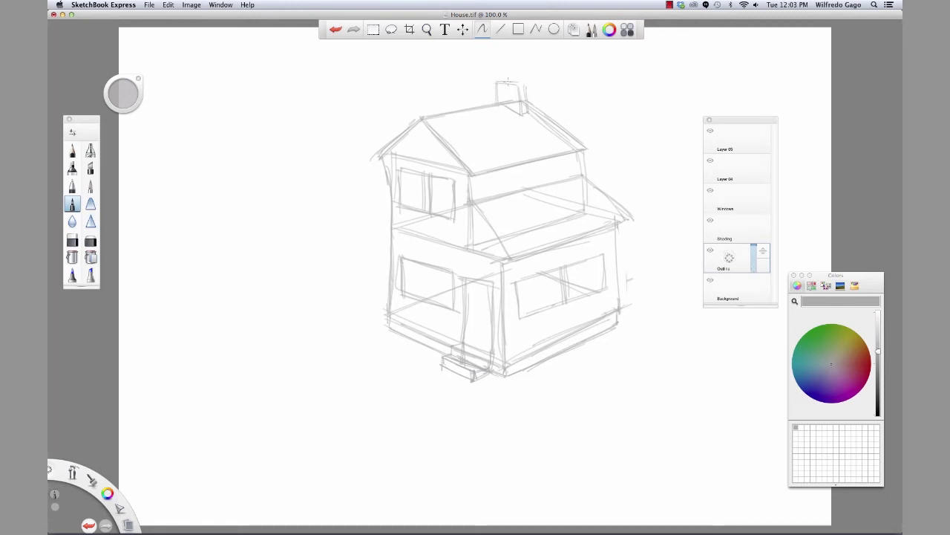
{"action": "mouse_move", "coordinate": [508, 82]}
{"action": "left_mouse_down"}
{"action": "mouse_move", "coordinate": [526, 83]}
{"action": "mouse_move", "coordinate": [529, 102]}
{"action": "left_mouse_up"}
{"action": "left_click_drag", "start_coordinate": [495, 84], "coordinate": [497, 106]}
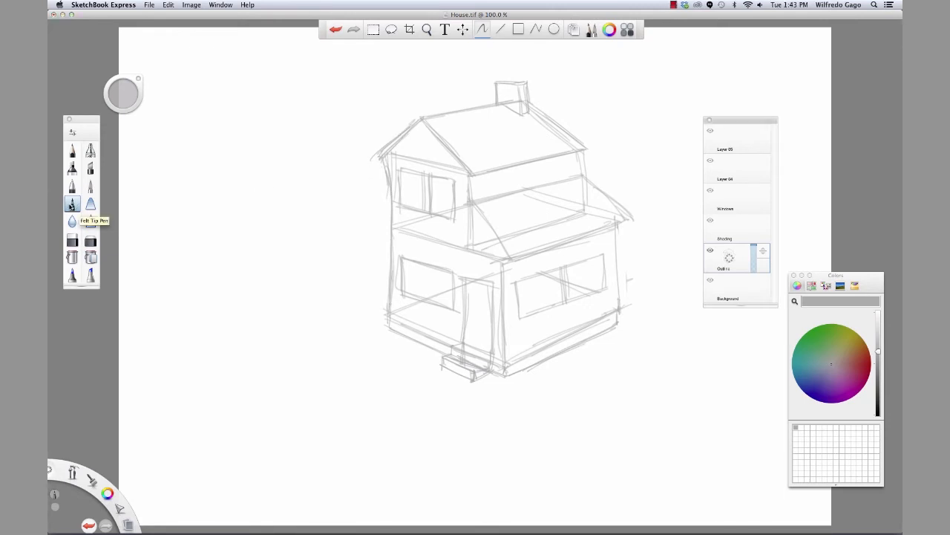
Step: Set the Airbrush to size 128 and flow 50%, and choose a medium blue, storing it as a colour swatch
{"action": "left_click", "coordinate": [89, 152]}
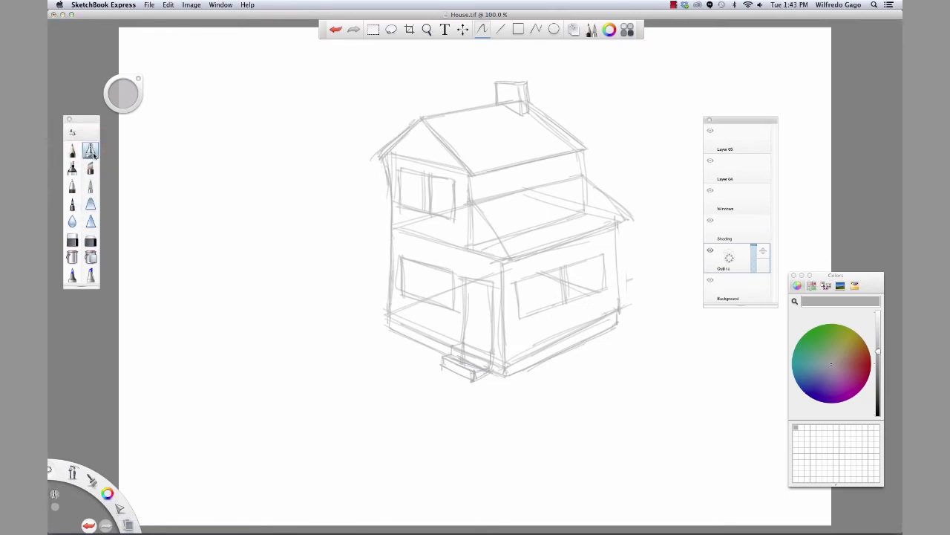
{"action": "double_click", "coordinate": [90, 152]}
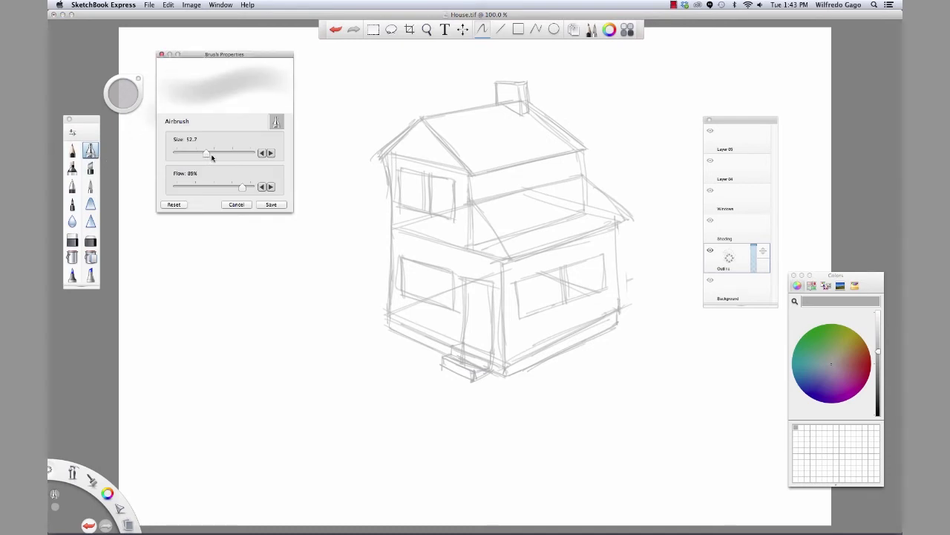
{"action": "left_click_drag", "start_coordinate": [206, 154], "coordinate": [253, 155]}
{"action": "left_click_drag", "start_coordinate": [245, 193], "coordinate": [212, 189]}
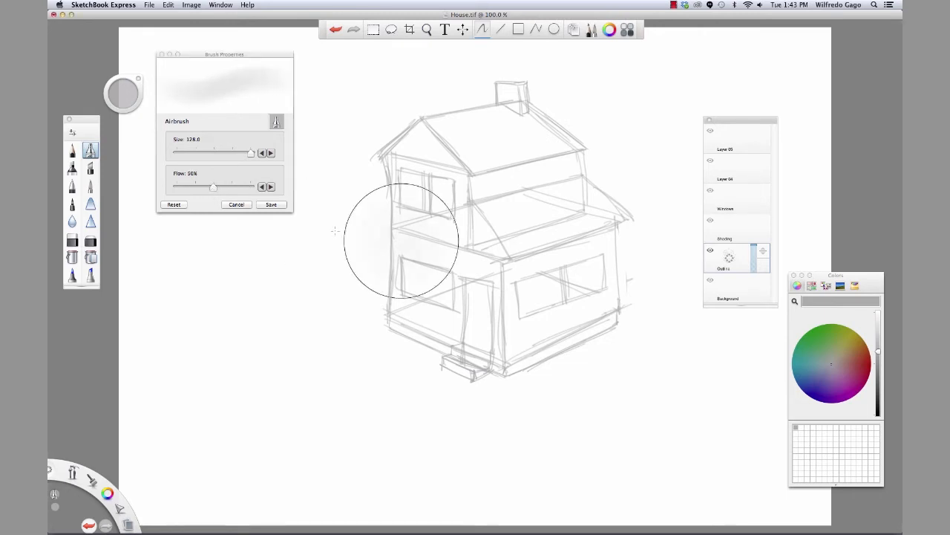
{"action": "left_click", "coordinate": [817, 385]}
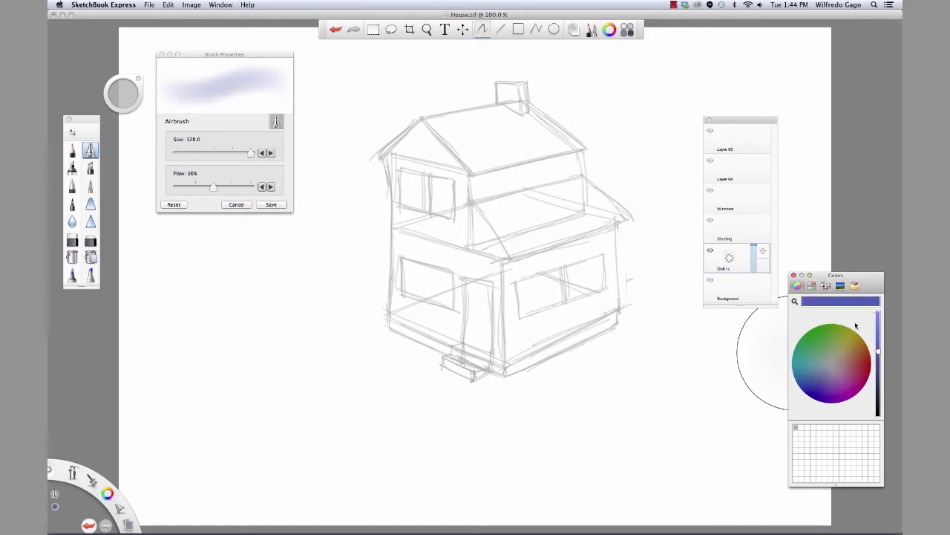
{"action": "left_click_drag", "start_coordinate": [817, 303], "coordinate": [803, 428]}
Step: Cover the whole house with soft medium-blue airbrush strokes on the Shading layer
{"action": "mouse_move", "coordinate": [598, 175]}
{"action": "left_mouse_down"}
{"action": "mouse_move", "coordinate": [611, 155]}
{"action": "mouse_move", "coordinate": [567, 199]}
{"action": "mouse_move", "coordinate": [560, 177]}
{"action": "left_mouse_up"}
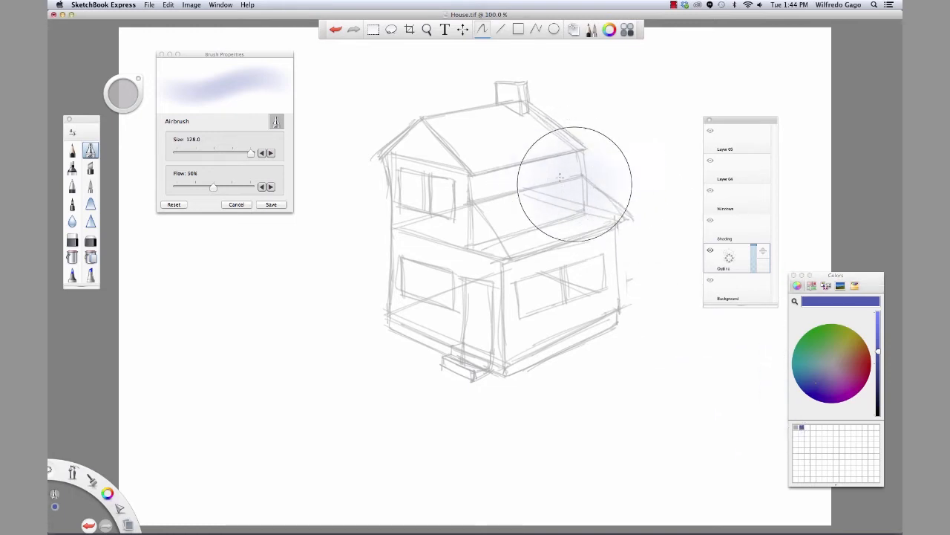
{"action": "left_click", "coordinate": [734, 231]}
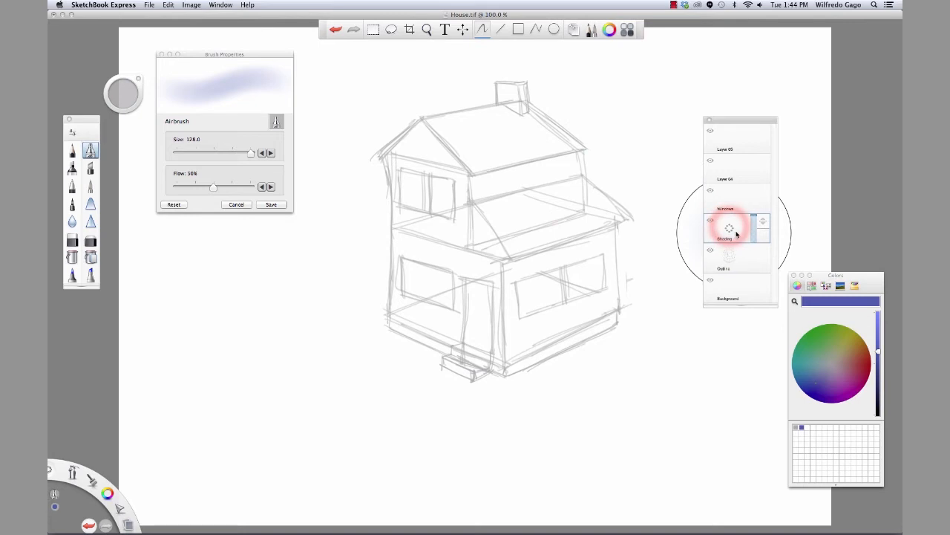
{"action": "mouse_move", "coordinate": [525, 101]}
{"action": "left_mouse_down"}
{"action": "mouse_move", "coordinate": [349, 141]}
{"action": "mouse_move", "coordinate": [587, 142]}
{"action": "mouse_move", "coordinate": [324, 252]}
{"action": "mouse_move", "coordinate": [519, 238]}
{"action": "mouse_move", "coordinate": [386, 312]}
{"action": "mouse_move", "coordinate": [564, 341]}
{"action": "mouse_move", "coordinate": [604, 310]}
{"action": "mouse_move", "coordinate": [446, 388]}
{"action": "mouse_move", "coordinate": [564, 297]}
{"action": "mouse_move", "coordinate": [356, 252]}
{"action": "mouse_move", "coordinate": [469, 174]}
{"action": "mouse_move", "coordinate": [520, 67]}
{"action": "mouse_move", "coordinate": [416, 82]}
{"action": "mouse_move", "coordinate": [327, 134]}
{"action": "mouse_move", "coordinate": [340, 185]}
{"action": "mouse_move", "coordinate": [527, 222]}
{"action": "mouse_move", "coordinate": [594, 204]}
{"action": "left_mouse_up"}
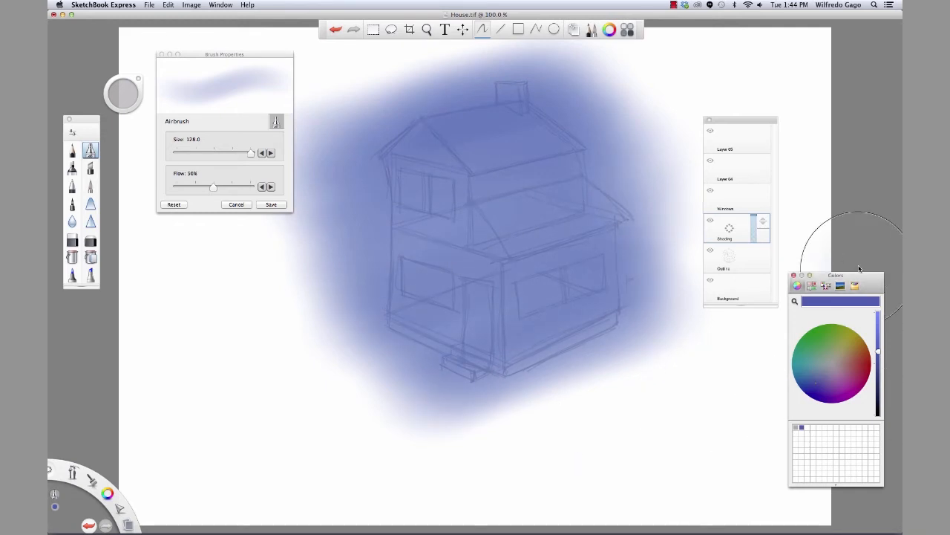
Step: Darken the blue slightly and store it as another colour swatch
{"action": "left_click_drag", "start_coordinate": [878, 354], "coordinate": [879, 364]}
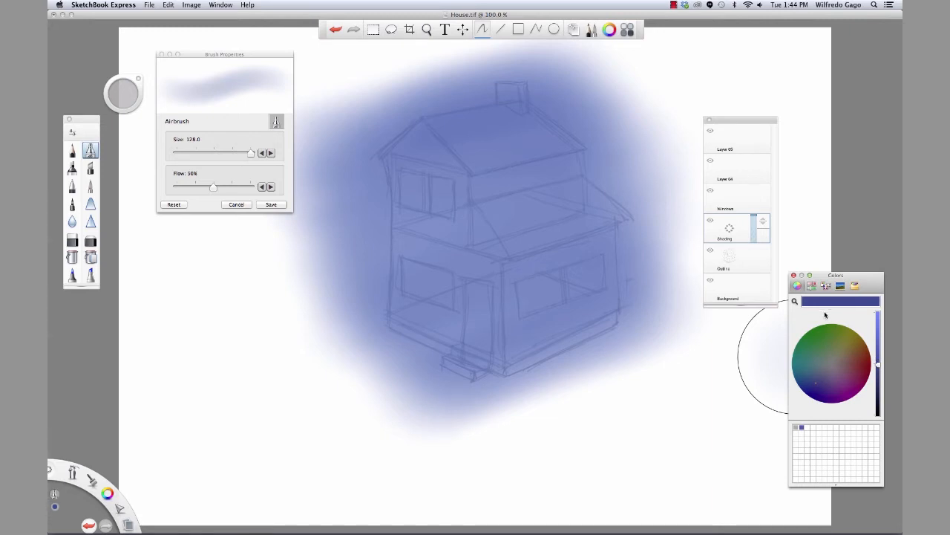
{"action": "left_click_drag", "start_coordinate": [824, 303], "coordinate": [809, 425]}
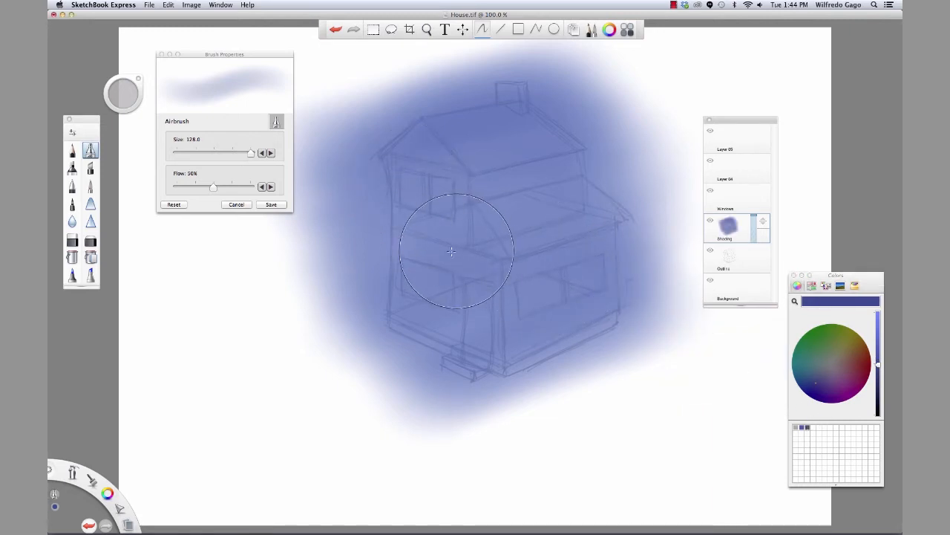
Step: Shade the right-hand walls of the lower and upper storeys in the darker blue with the Airbrush at size 58
{"action": "key", "text": "bracketleft"}
{"action": "key", "text": "bracketleft"}
{"action": "key", "text": "bracketleft"}
{"action": "key", "text": "bracketleft"}
{"action": "key", "text": "bracketleft"}
{"action": "key", "text": "bracketleft"}
{"action": "key", "text": "bracketleft"}
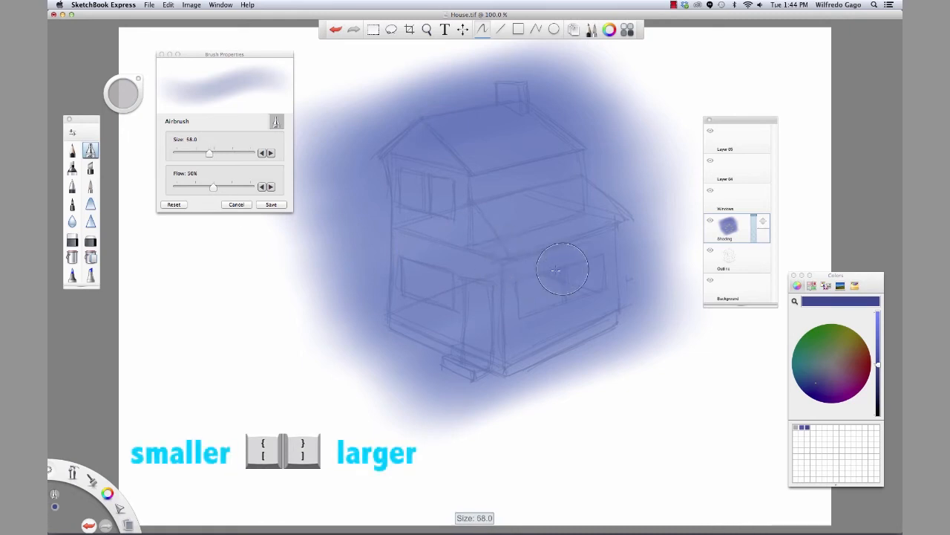
{"action": "mouse_move", "coordinate": [603, 248]}
{"action": "left_mouse_down"}
{"action": "mouse_move", "coordinate": [511, 284]}
{"action": "mouse_move", "coordinate": [618, 279]}
{"action": "mouse_move", "coordinate": [567, 316]}
{"action": "mouse_move", "coordinate": [535, 285]}
{"action": "mouse_move", "coordinate": [523, 298]}
{"action": "mouse_move", "coordinate": [513, 371]}
{"action": "mouse_move", "coordinate": [582, 308]}
{"action": "left_mouse_up"}
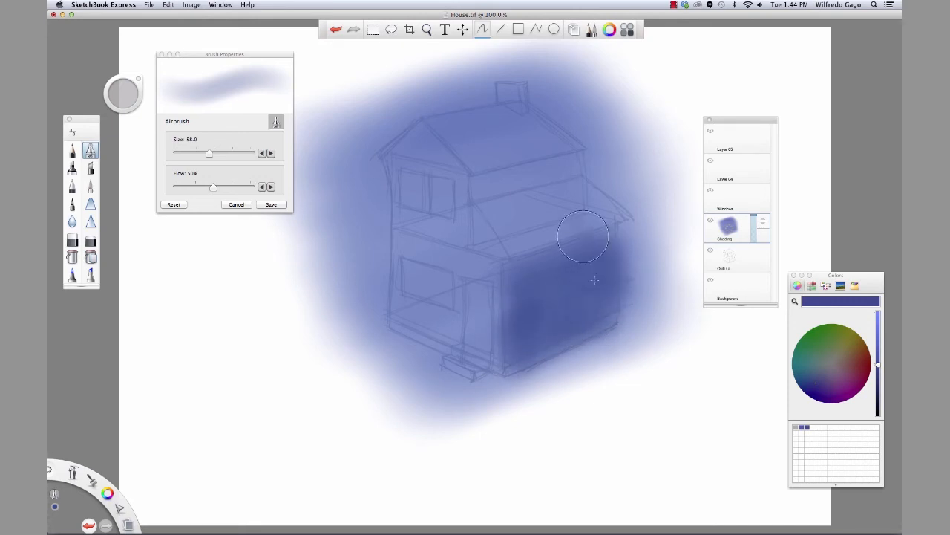
{"action": "mouse_move", "coordinate": [487, 185]}
{"action": "left_mouse_down"}
{"action": "mouse_move", "coordinate": [519, 174]}
{"action": "mouse_move", "coordinate": [480, 189]}
{"action": "left_mouse_up"}
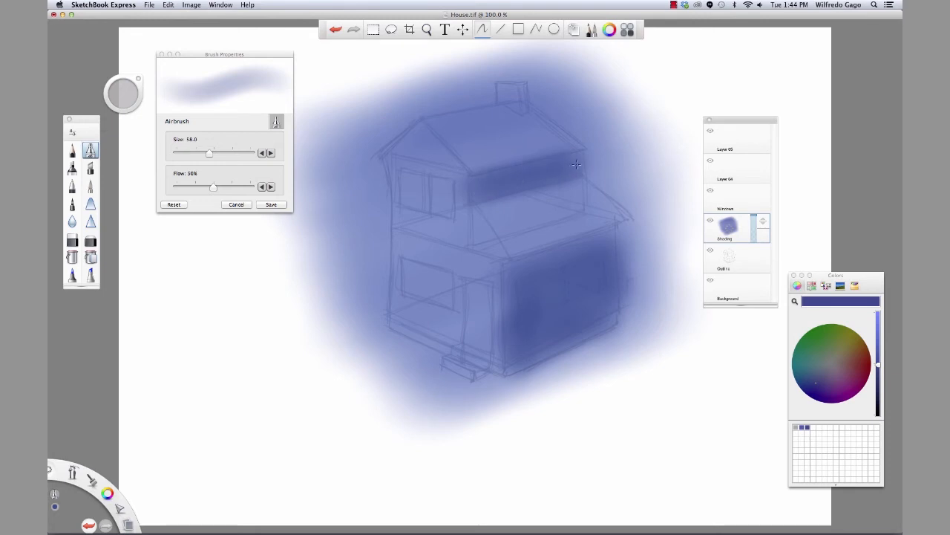
{"action": "mouse_move", "coordinate": [507, 355]}
{"action": "left_mouse_down"}
{"action": "mouse_move", "coordinate": [531, 278]}
{"action": "mouse_move", "coordinate": [568, 257]}
{"action": "left_mouse_up"}
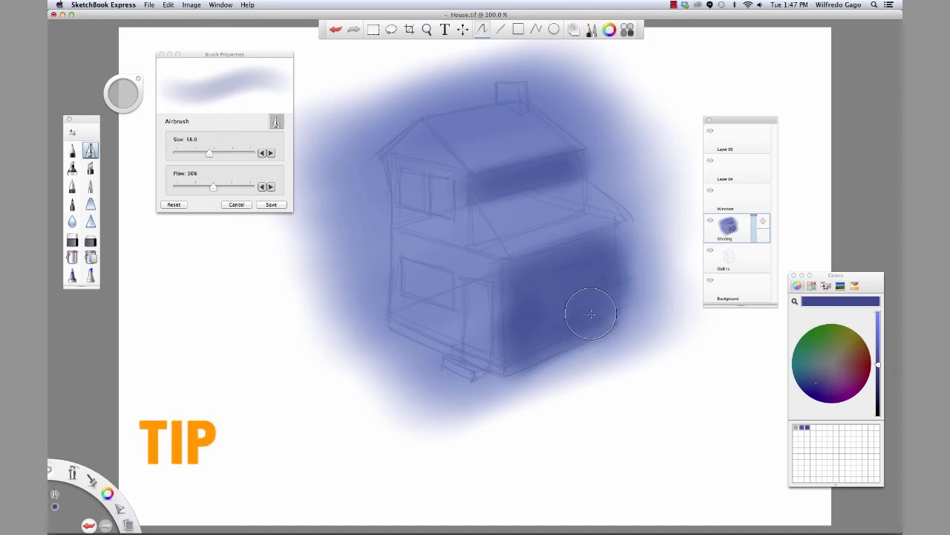
Step: Airbrush dark shadow bands beneath the upper and lower roof eaves on the right-hand walls at size 17.8
{"action": "key", "text": "bracketleft"}
{"action": "key", "text": "bracketleft"}
{"action": "key", "text": "bracketleft"}
{"action": "key", "text": "bracketleft"}
{"action": "key", "text": "bracketleft"}
{"action": "key", "text": "bracketleft"}
{"action": "key", "text": "bracketleft"}
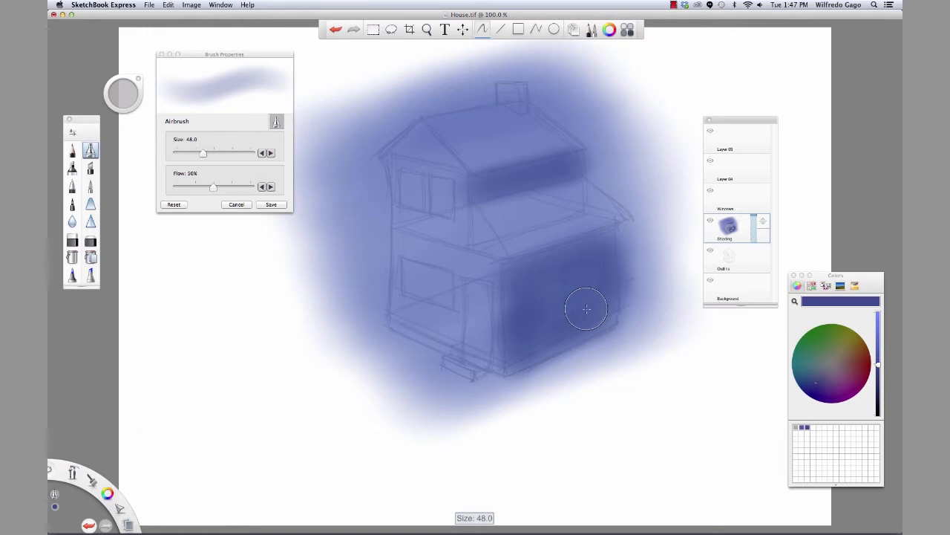
{"action": "key", "text": "bracketleft"}
{"action": "key", "text": "bracketleft"}
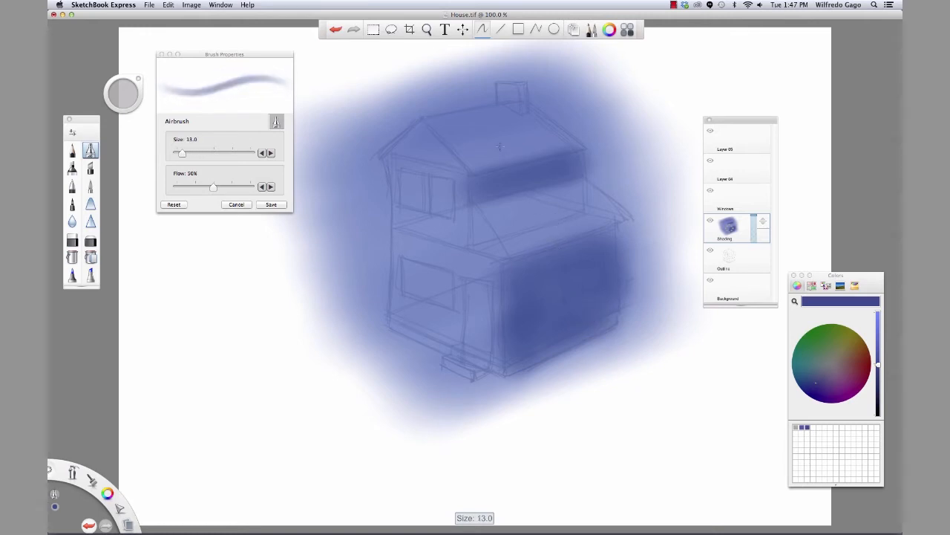
{"action": "key", "text": "bracketright"}
{"action": "key", "text": "bracketright"}
{"action": "mouse_move", "coordinate": [187, 154]}
{"action": "left_mouse_down"}
{"action": "mouse_move", "coordinate": [212, 154]}
{"action": "mouse_move", "coordinate": [186, 156]}
{"action": "left_mouse_up"}
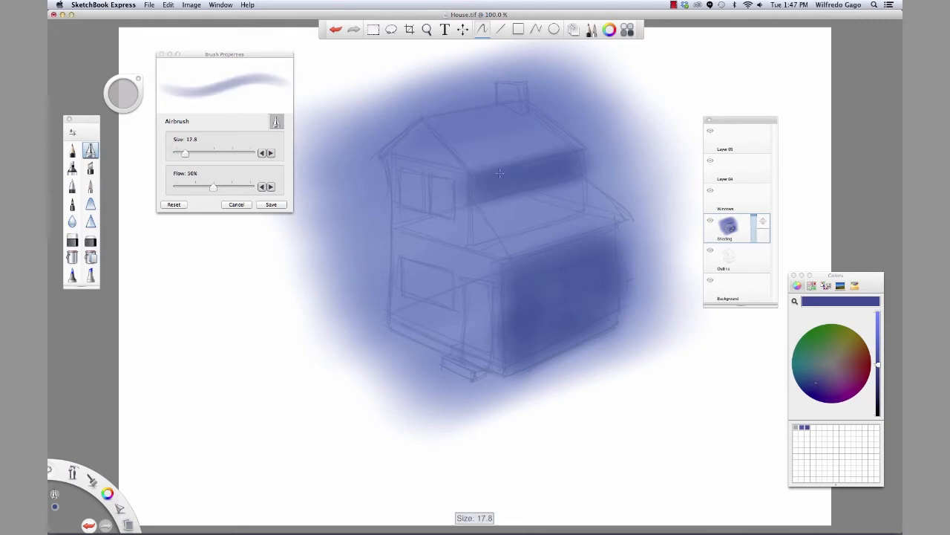
{"action": "left_click_drag", "start_coordinate": [570, 156], "coordinate": [521, 168]}
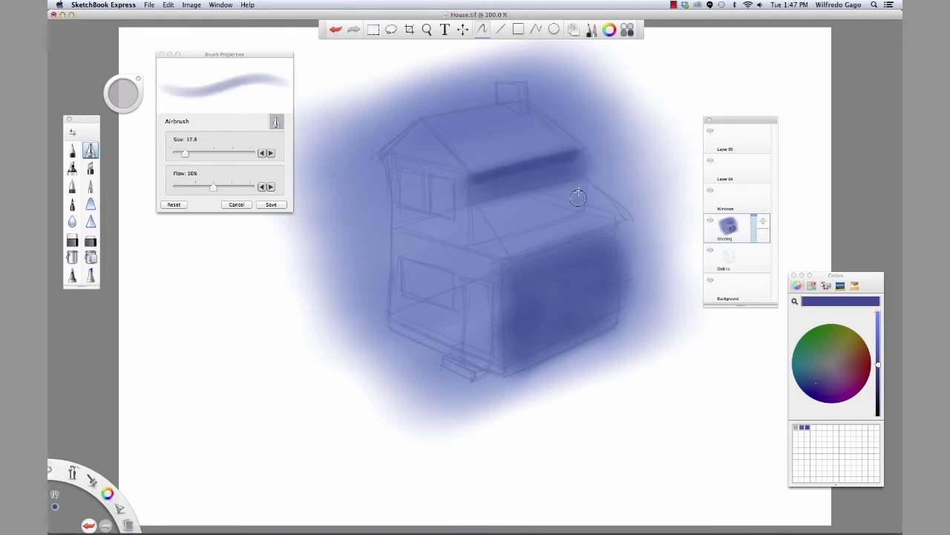
{"action": "mouse_move", "coordinate": [505, 269]}
{"action": "left_mouse_down"}
{"action": "mouse_move", "coordinate": [627, 229]}
{"action": "mouse_move", "coordinate": [616, 232]}
{"action": "left_mouse_up"}
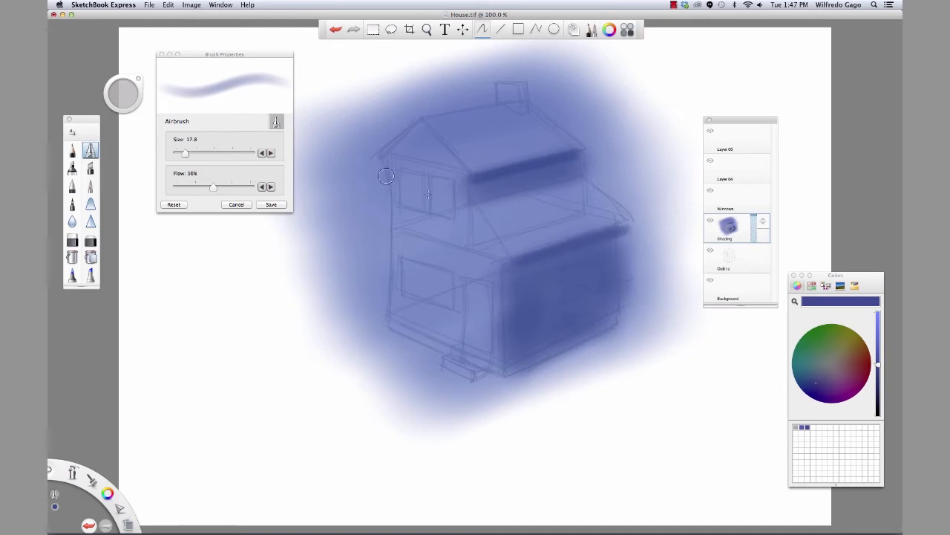
Step: Shade the left sloping edge of the upper roof's gable with the Airbrush at size 8.8
{"action": "key", "text": "bracketleft"}
{"action": "key", "text": "bracketleft"}
{"action": "key", "text": "bracketright"}
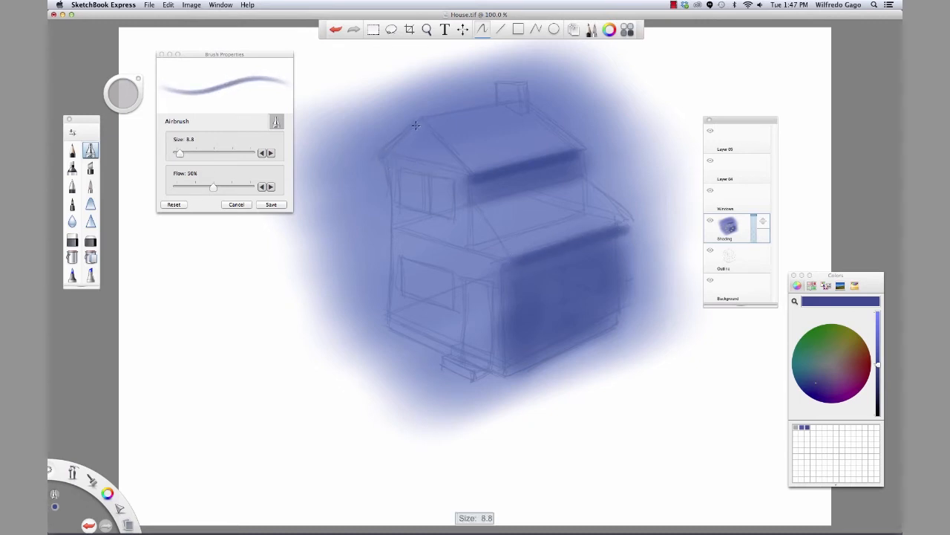
{"action": "left_click_drag", "start_coordinate": [421, 121], "coordinate": [387, 150]}
{"action": "key", "text": "super+z"}
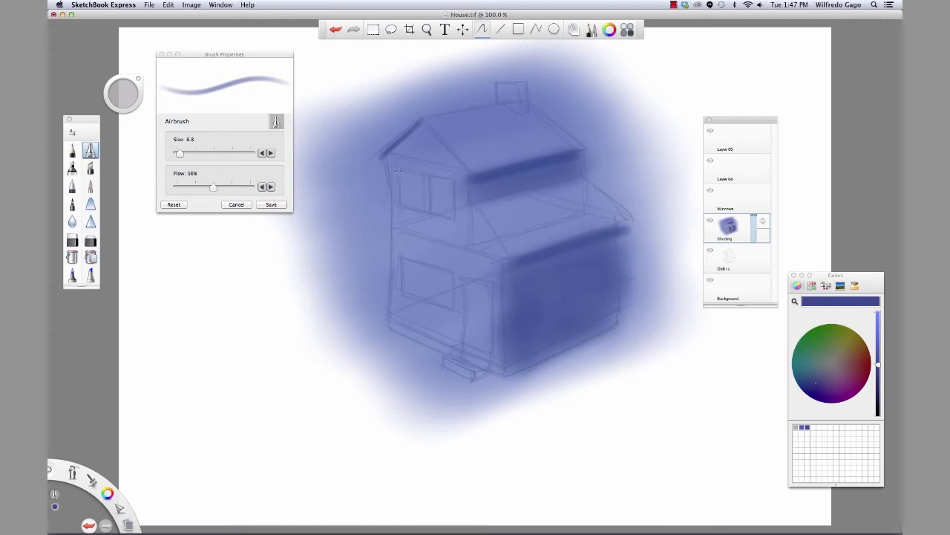
Step: Airbrush thin shadows along the frames of the front wall's upper and lower windows and the door's left and top edges
{"action": "mouse_move", "coordinate": [399, 176]}
{"action": "left_mouse_down"}
{"action": "mouse_move", "coordinate": [401, 202]}
{"action": "mouse_move", "coordinate": [420, 217]}
{"action": "mouse_move", "coordinate": [399, 206]}
{"action": "mouse_move", "coordinate": [442, 211]}
{"action": "mouse_move", "coordinate": [433, 184]}
{"action": "mouse_move", "coordinate": [430, 211]}
{"action": "mouse_move", "coordinate": [454, 218]}
{"action": "left_mouse_up"}
{"action": "mouse_move", "coordinate": [400, 258]}
{"action": "left_mouse_down"}
{"action": "mouse_move", "coordinate": [401, 286]}
{"action": "mouse_move", "coordinate": [451, 309]}
{"action": "left_mouse_up"}
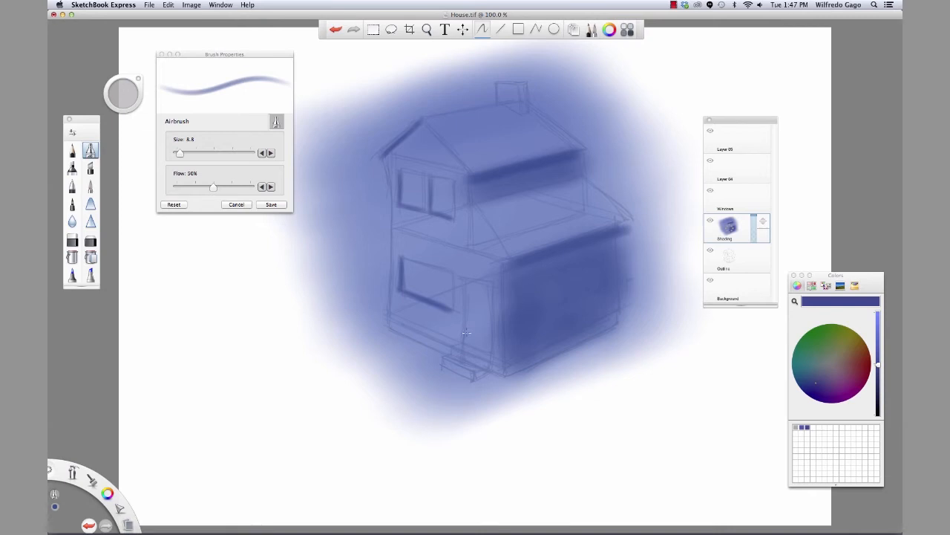
{"action": "left_click_drag", "start_coordinate": [464, 291], "coordinate": [461, 345]}
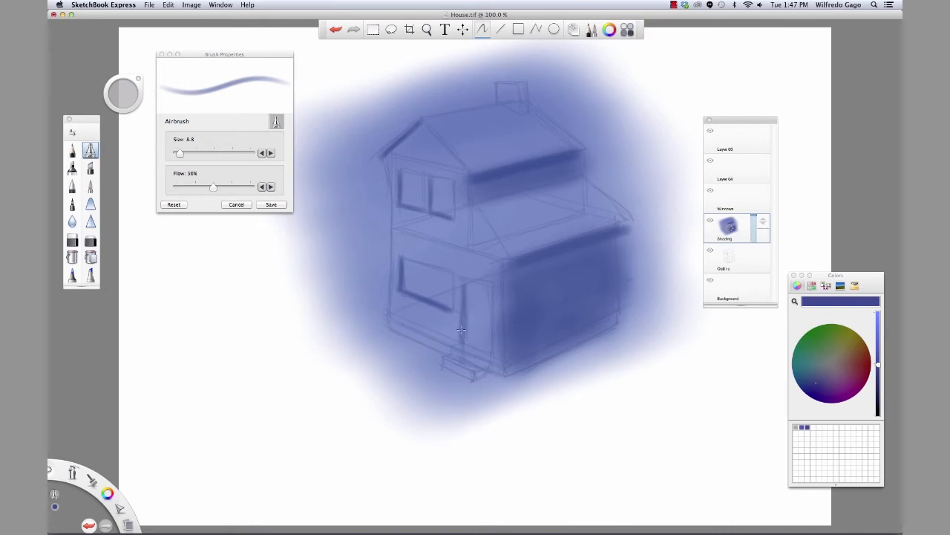
{"action": "left_click_drag", "start_coordinate": [461, 278], "coordinate": [480, 278]}
{"action": "key", "text": "super+z"}
{"action": "left_click_drag", "start_coordinate": [462, 280], "coordinate": [490, 275]}
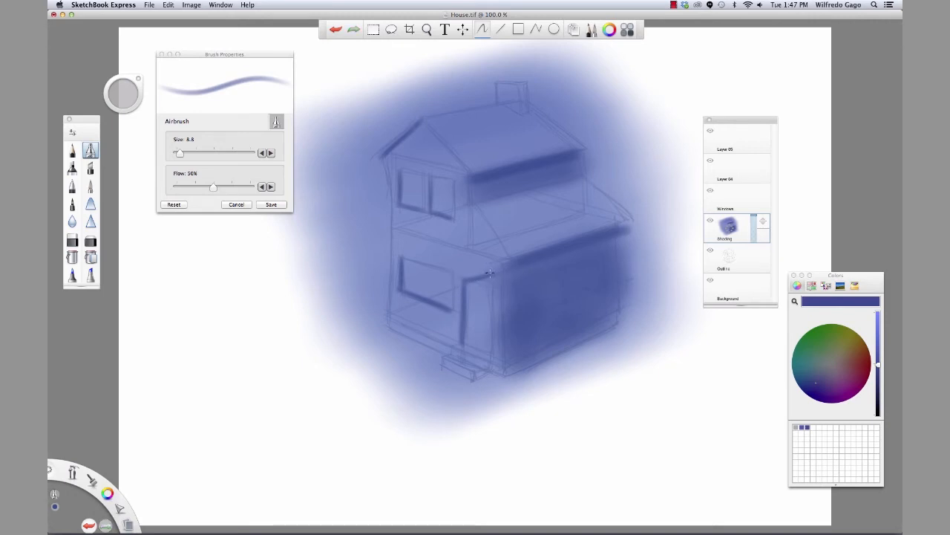
Step: Shade the right-hand faces of the doorstep and the chimney with a smaller Airbrush size
{"action": "key", "text": "bracketleft"}
{"action": "key", "text": "bracketleft"}
{"action": "key", "text": "bracketleft"}
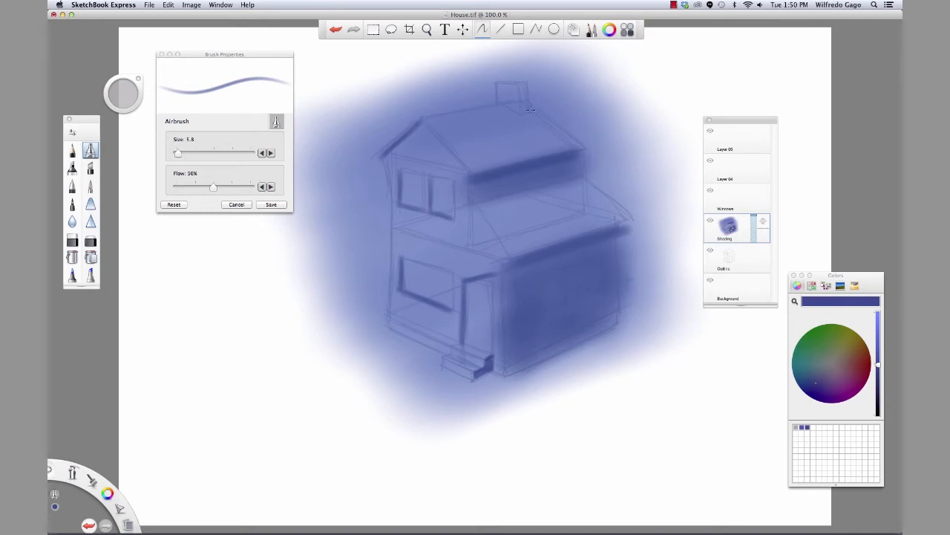
{"action": "mouse_move", "coordinate": [523, 87]}
{"action": "left_mouse_down"}
{"action": "mouse_move", "coordinate": [524, 111]}
{"action": "mouse_move", "coordinate": [523, 81]}
{"action": "left_mouse_up"}
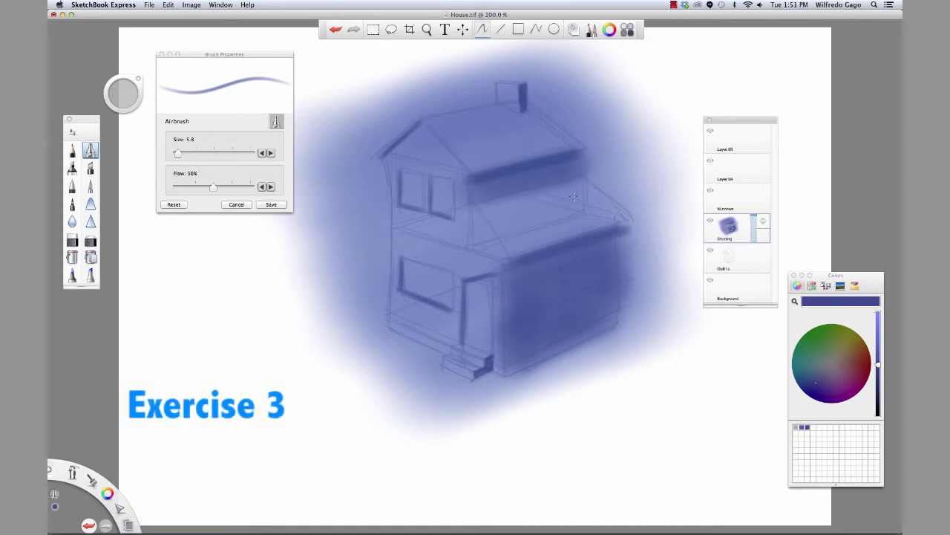
Step: Make the Windows layer active and choose a lighter blue, storing it as a colour swatch
{"action": "left_click", "coordinate": [729, 198]}
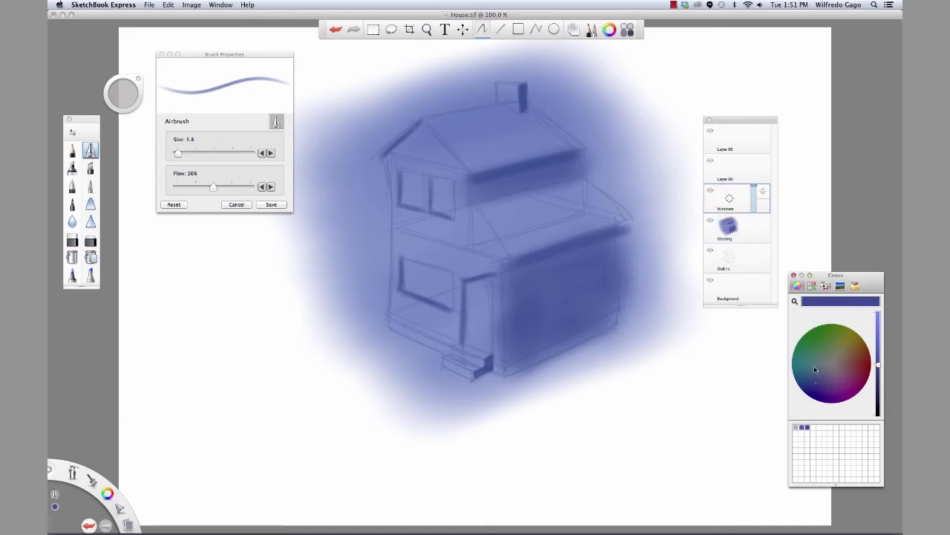
{"action": "left_click_drag", "start_coordinate": [879, 364], "coordinate": [881, 322]}
{"action": "left_click", "coordinate": [816, 385]}
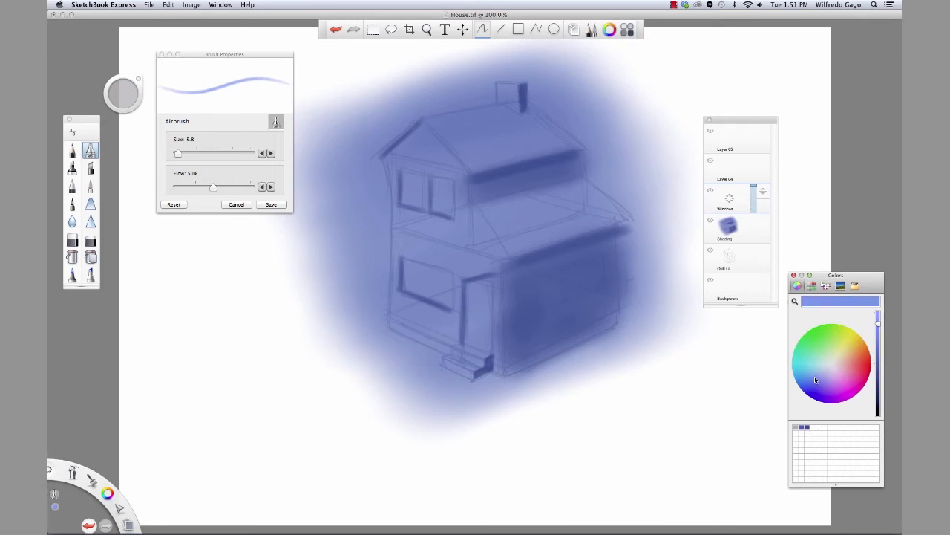
{"action": "left_click_drag", "start_coordinate": [845, 299], "coordinate": [813, 428]}
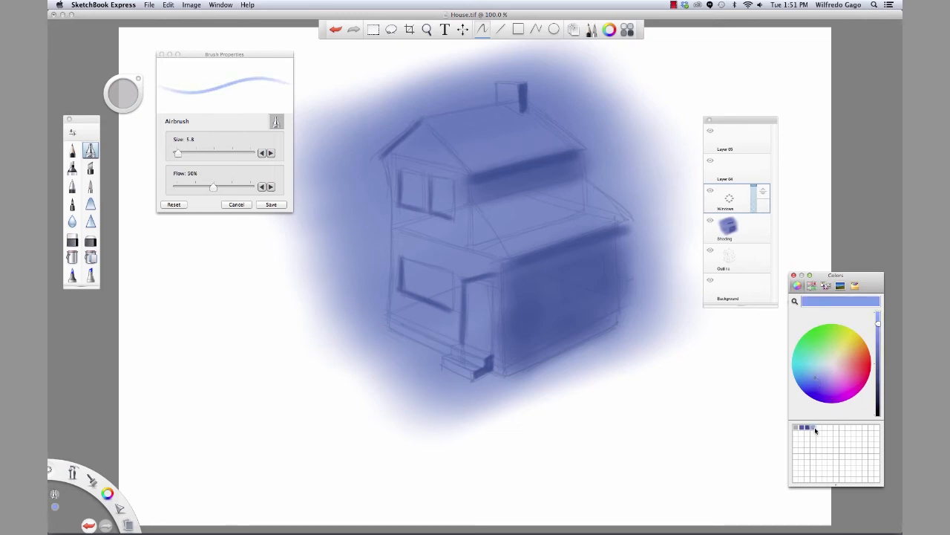
Step: Fill the front wall's windows and the right wall's window with light blue using the Airbrush at size 29.1
{"action": "left_click", "coordinate": [183, 153]}
{"action": "left_click_drag", "start_coordinate": [184, 153], "coordinate": [192, 153]}
{"action": "mouse_move", "coordinate": [419, 273]}
{"action": "left_mouse_down"}
{"action": "mouse_move", "coordinate": [407, 285]}
{"action": "mouse_move", "coordinate": [446, 287]}
{"action": "left_mouse_up"}
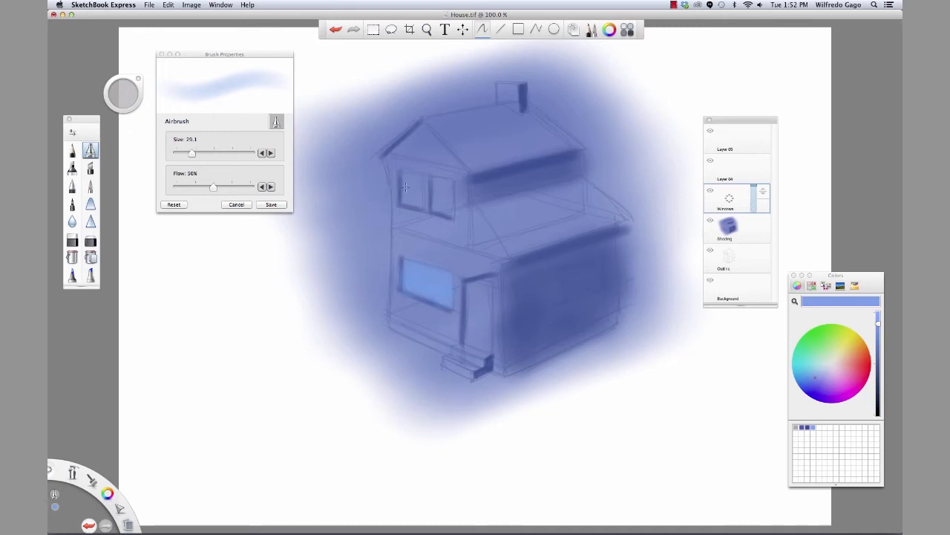
{"action": "mouse_move", "coordinate": [418, 202]}
{"action": "left_mouse_down"}
{"action": "mouse_move", "coordinate": [414, 175]}
{"action": "mouse_move", "coordinate": [436, 183]}
{"action": "mouse_move", "coordinate": [439, 210]}
{"action": "left_mouse_up"}
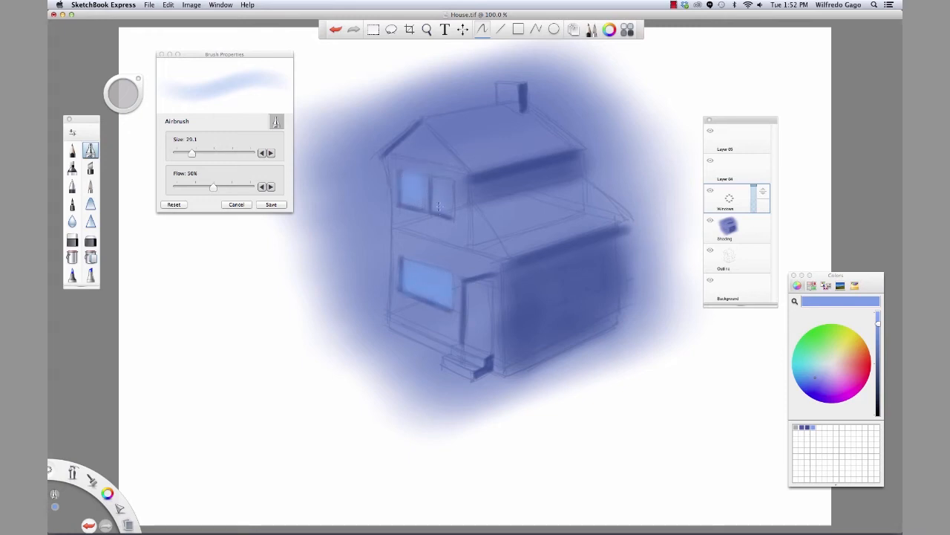
{"action": "mouse_move", "coordinate": [549, 276]}
{"action": "left_mouse_down"}
{"action": "mouse_move", "coordinate": [527, 283]}
{"action": "mouse_move", "coordinate": [527, 294]}
{"action": "mouse_move", "coordinate": [592, 269]}
{"action": "mouse_move", "coordinate": [538, 291]}
{"action": "mouse_move", "coordinate": [595, 284]}
{"action": "mouse_move", "coordinate": [603, 268]}
{"action": "mouse_move", "coordinate": [605, 285]}
{"action": "mouse_move", "coordinate": [552, 302]}
{"action": "left_mouse_up"}
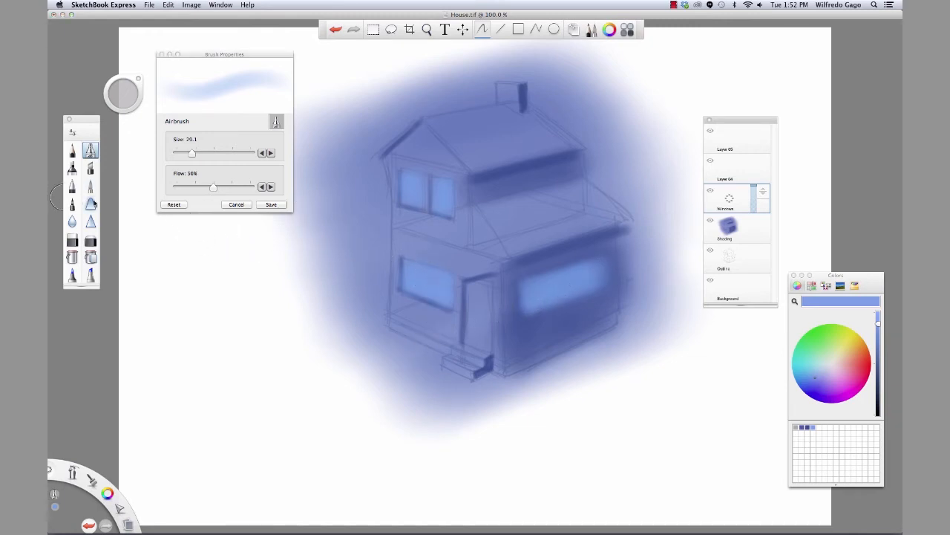
Step: Set up the Soft Eraser with size 10.1 and an erased amount of 91%
{"action": "left_click", "coordinate": [90, 241]}
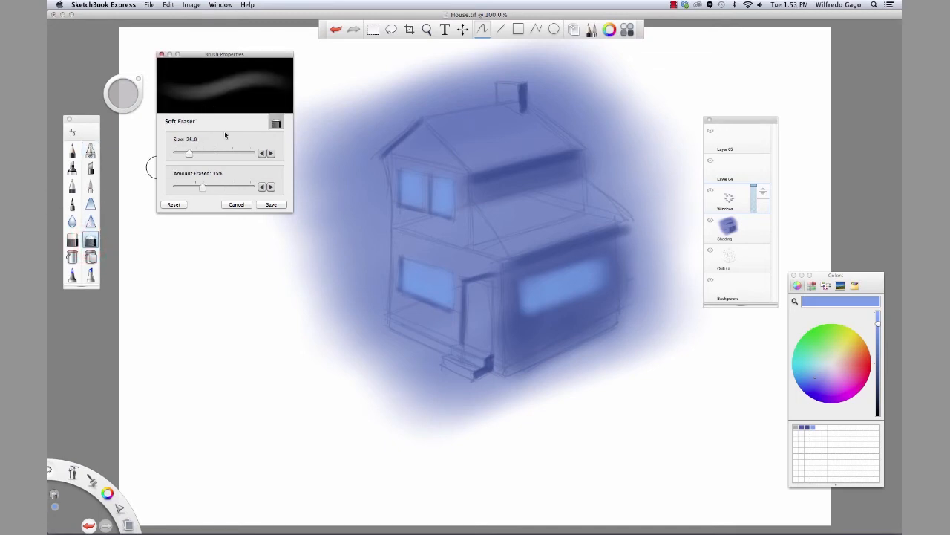
{"action": "left_click_drag", "start_coordinate": [187, 153], "coordinate": [179, 154]}
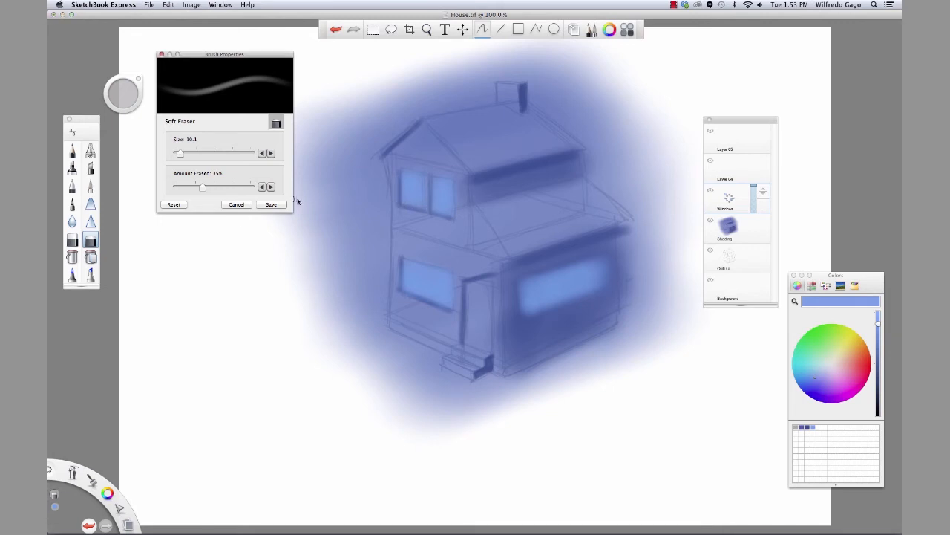
{"action": "left_click_drag", "start_coordinate": [203, 187], "coordinate": [242, 187]}
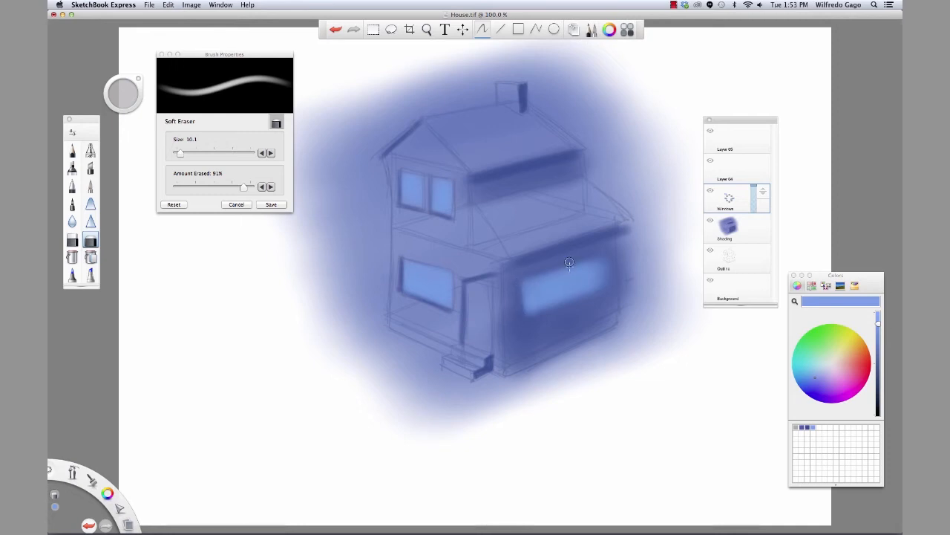
Step: Erase a vertical divider through the middle of the right wall's window and clean up the window's edges
{"action": "left_click_drag", "start_coordinate": [569, 267], "coordinate": [564, 319]}
{"action": "key", "text": "super+z"}
{"action": "mouse_move", "coordinate": [570, 264]}
{"action": "left_mouse_down"}
{"action": "mouse_move", "coordinate": [568, 302]}
{"action": "mouse_move", "coordinate": [587, 253]}
{"action": "mouse_move", "coordinate": [565, 297]}
{"action": "left_mouse_up"}
{"action": "key", "text": "super+z"}
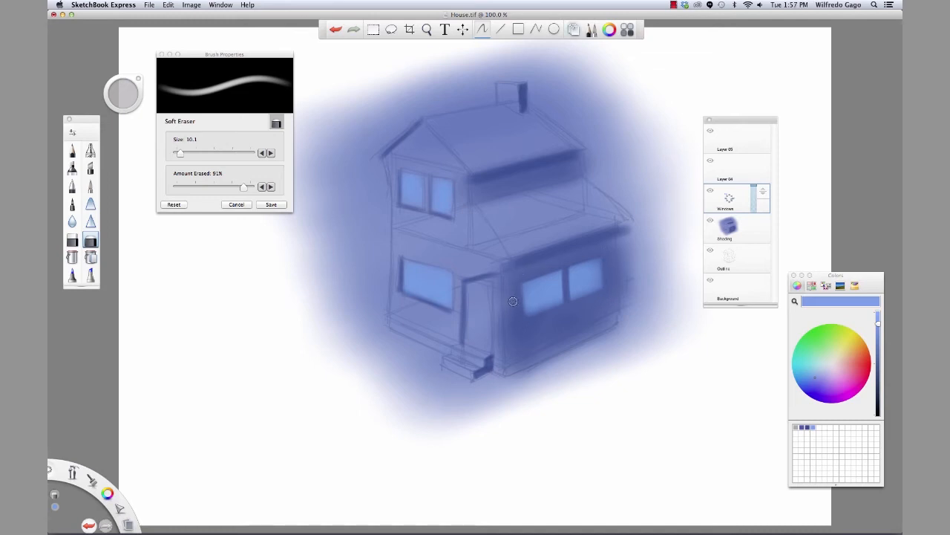
Step: Make the Shading layer active, switch to the Airbrush and mix a deeper, darker blue, storing it as a new colour swatch
{"action": "left_click", "coordinate": [730, 227]}
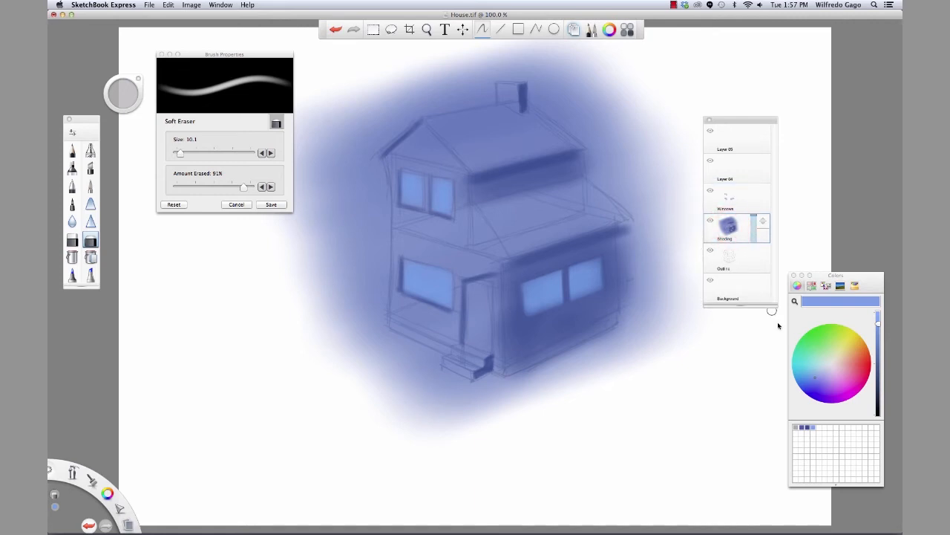
{"action": "left_click", "coordinate": [809, 373]}
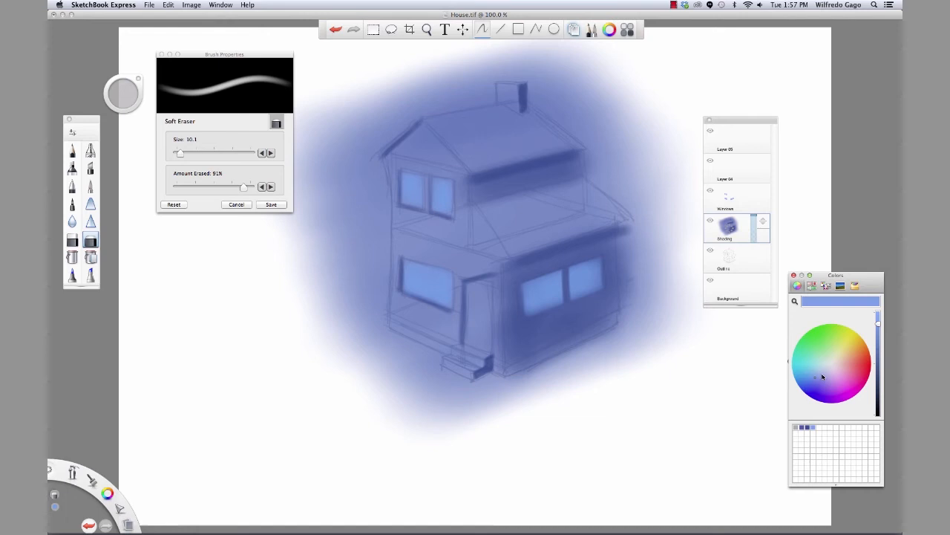
{"action": "left_click", "coordinate": [808, 428]}
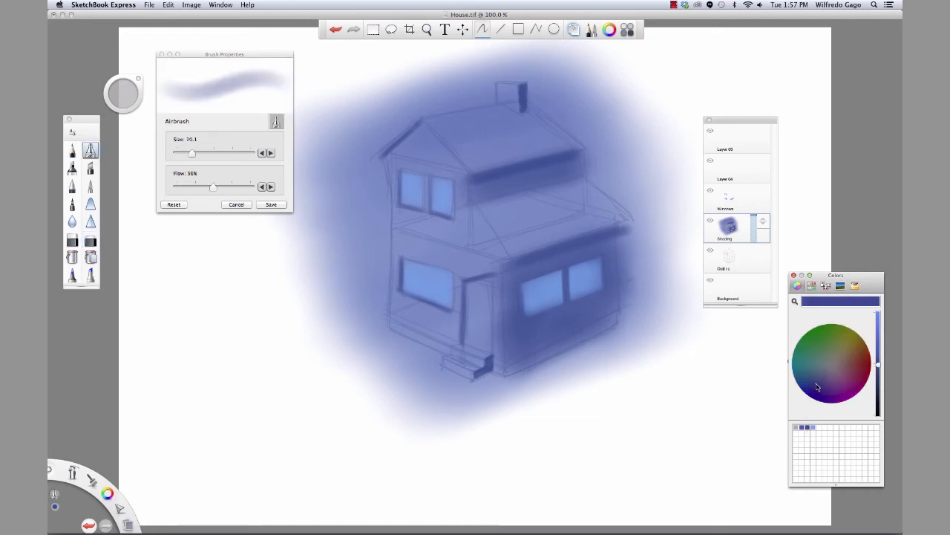
{"action": "left_click_drag", "start_coordinate": [818, 384], "coordinate": [812, 394]}
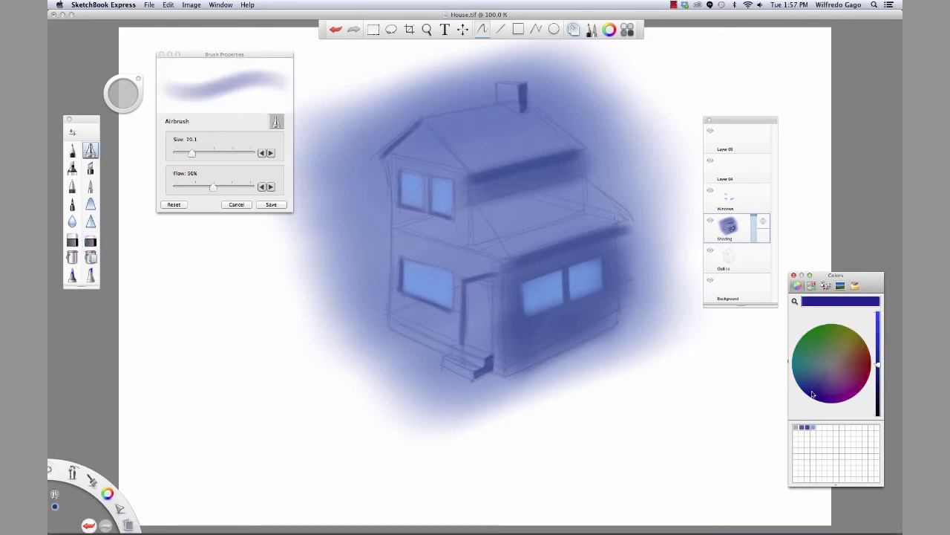
{"action": "left_click", "coordinate": [879, 369]}
{"action": "left_click_drag", "start_coordinate": [830, 301], "coordinate": [820, 428]}
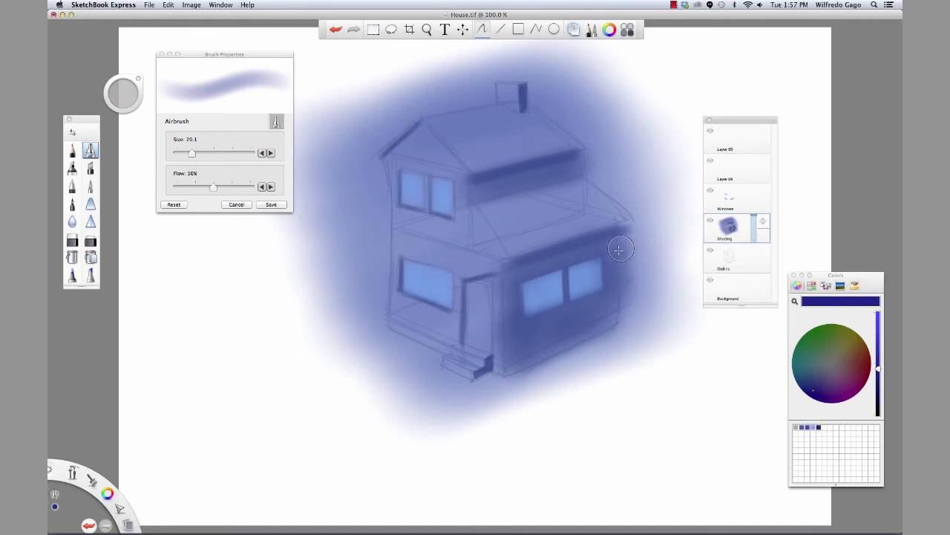
Step: Fill the upper and lower roof surfaces with the dark blue using the Airbrush at size 29.1
{"action": "mouse_move", "coordinate": [463, 120]}
{"action": "left_mouse_down"}
{"action": "mouse_move", "coordinate": [441, 120]}
{"action": "mouse_move", "coordinate": [502, 111]}
{"action": "mouse_move", "coordinate": [432, 122]}
{"action": "mouse_move", "coordinate": [467, 161]}
{"action": "mouse_move", "coordinate": [453, 130]}
{"action": "mouse_move", "coordinate": [526, 126]}
{"action": "mouse_move", "coordinate": [478, 153]}
{"action": "mouse_move", "coordinate": [487, 166]}
{"action": "mouse_move", "coordinate": [563, 150]}
{"action": "mouse_move", "coordinate": [552, 140]}
{"action": "mouse_move", "coordinate": [581, 149]}
{"action": "left_mouse_up"}
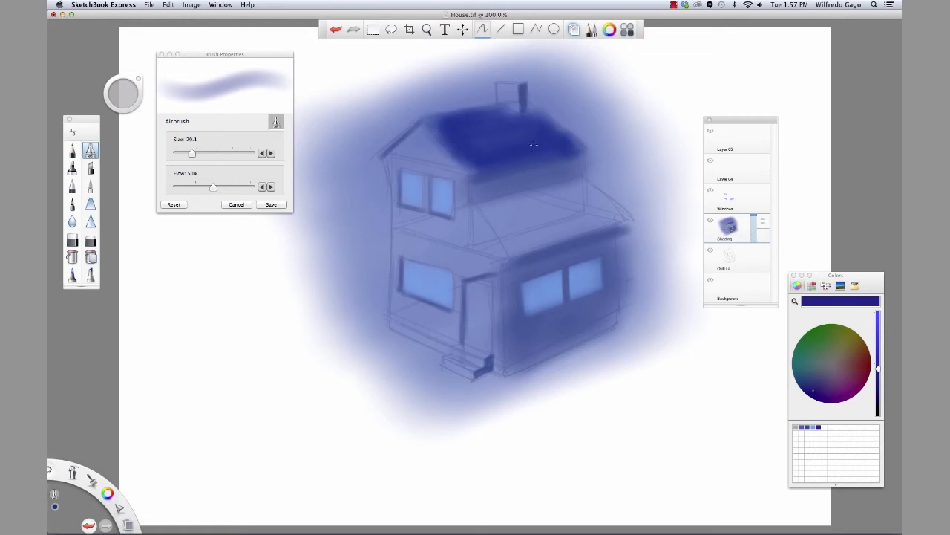
{"action": "mouse_move", "coordinate": [455, 133]}
{"action": "left_mouse_down"}
{"action": "mouse_move", "coordinate": [432, 119]}
{"action": "mouse_move", "coordinate": [471, 167]}
{"action": "left_mouse_up"}
{"action": "left_click_drag", "start_coordinate": [530, 123], "coordinate": [515, 127]}
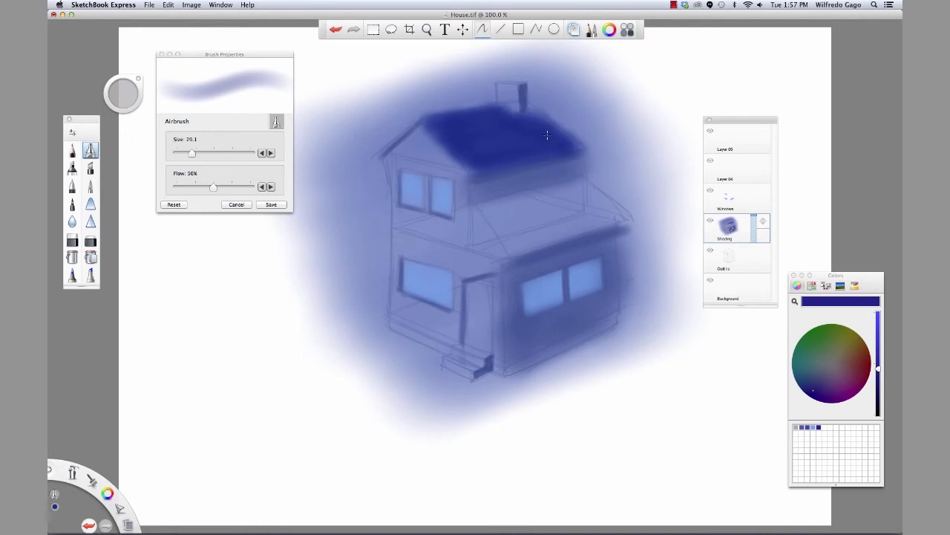
{"action": "mouse_move", "coordinate": [539, 195]}
{"action": "left_mouse_down"}
{"action": "mouse_move", "coordinate": [481, 208]}
{"action": "mouse_move", "coordinate": [493, 209]}
{"action": "mouse_move", "coordinate": [510, 240]}
{"action": "mouse_move", "coordinate": [543, 209]}
{"action": "mouse_move", "coordinate": [515, 214]}
{"action": "mouse_move", "coordinate": [599, 212]}
{"action": "mouse_move", "coordinate": [531, 244]}
{"action": "mouse_move", "coordinate": [623, 216]}
{"action": "mouse_move", "coordinate": [566, 193]}
{"action": "mouse_move", "coordinate": [623, 215]}
{"action": "mouse_move", "coordinate": [521, 230]}
{"action": "left_mouse_up"}
{"action": "left_click_drag", "start_coordinate": [592, 207], "coordinate": [483, 211]}
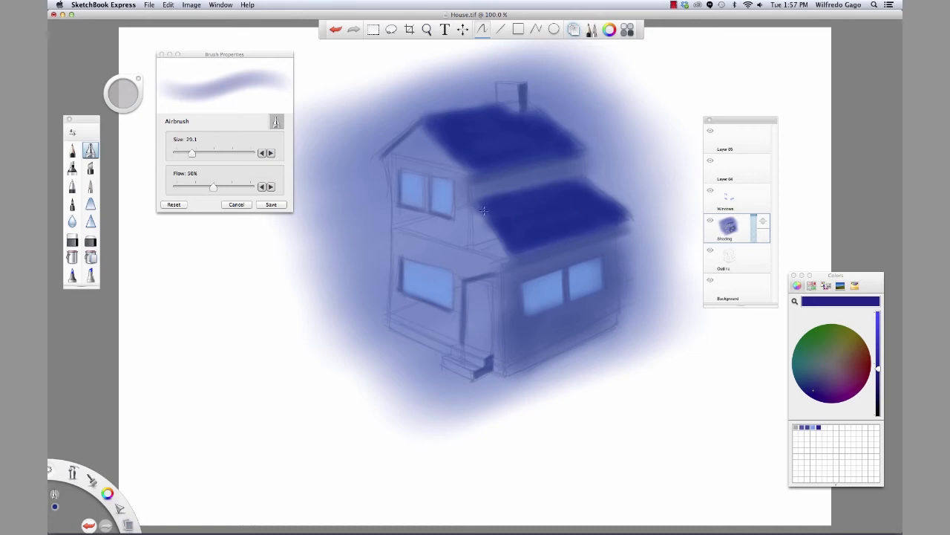
{"action": "left_click_drag", "start_coordinate": [583, 186], "coordinate": [608, 204]}
Step: Reduce the Airbrush size to 20.1
{"action": "key", "text": "bracketleft"}
{"action": "key", "text": "bracketleft"}
{"action": "key", "text": "bracketleft"}
{"action": "key", "text": "bracketleft"}
{"action": "key", "text": "bracketleft"}
{"action": "key", "text": "bracketleft"}
{"action": "key", "text": "bracketleft"}
{"action": "key", "text": "bracketleft"}
{"action": "key", "text": "bracketleft"}
{"action": "key", "text": "bracketleft"}
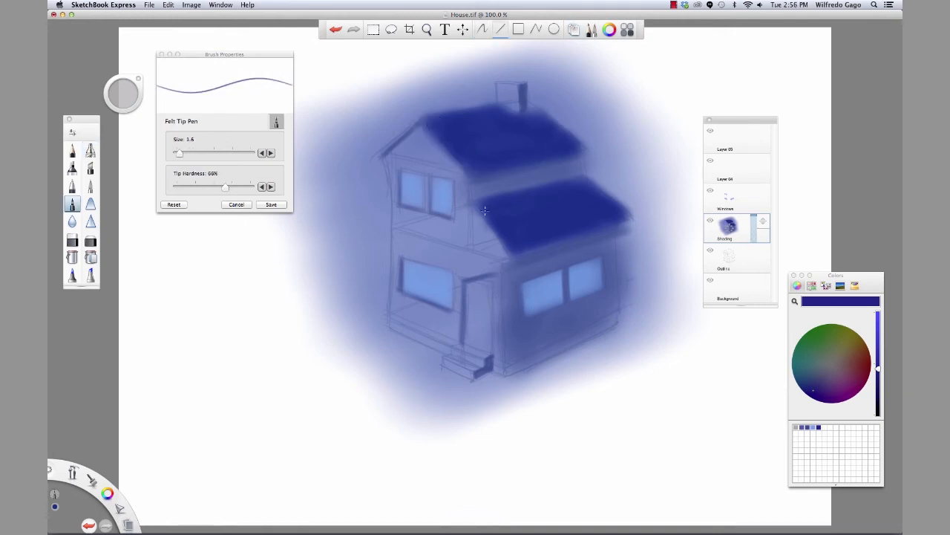
{"action": "left_click", "coordinate": [747, 202]}
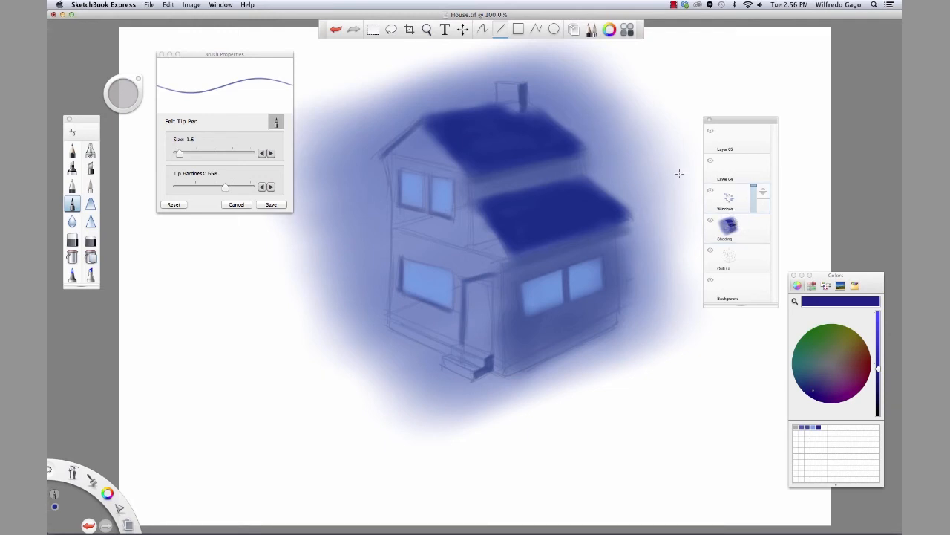
{"action": "left_click", "coordinate": [751, 228]}
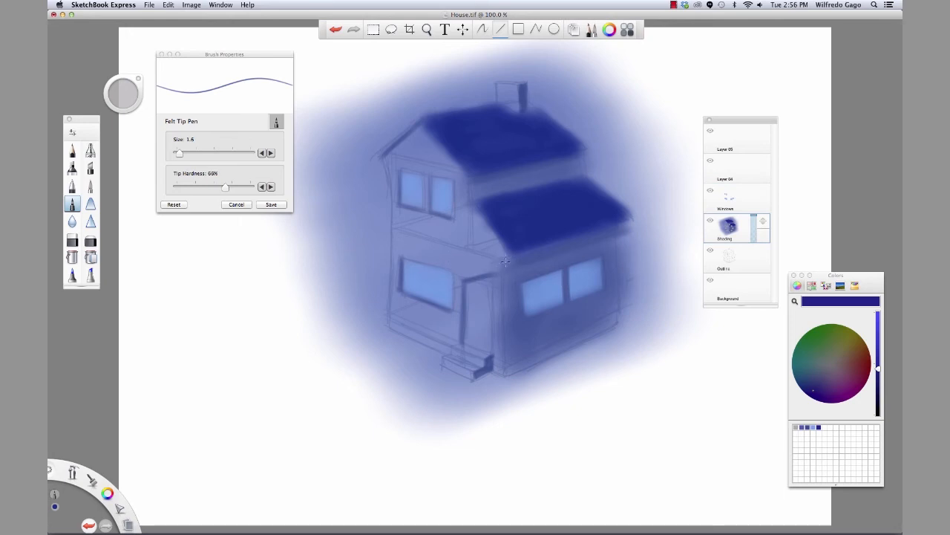
{"action": "left_click", "coordinate": [729, 211]}
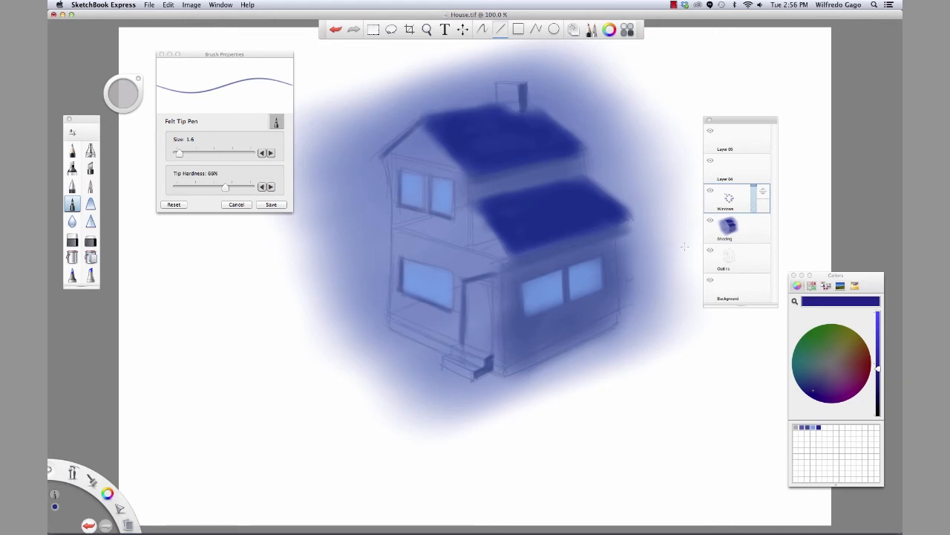
{"action": "left_click", "coordinate": [482, 28]}
{"action": "left_click", "coordinate": [735, 226]}
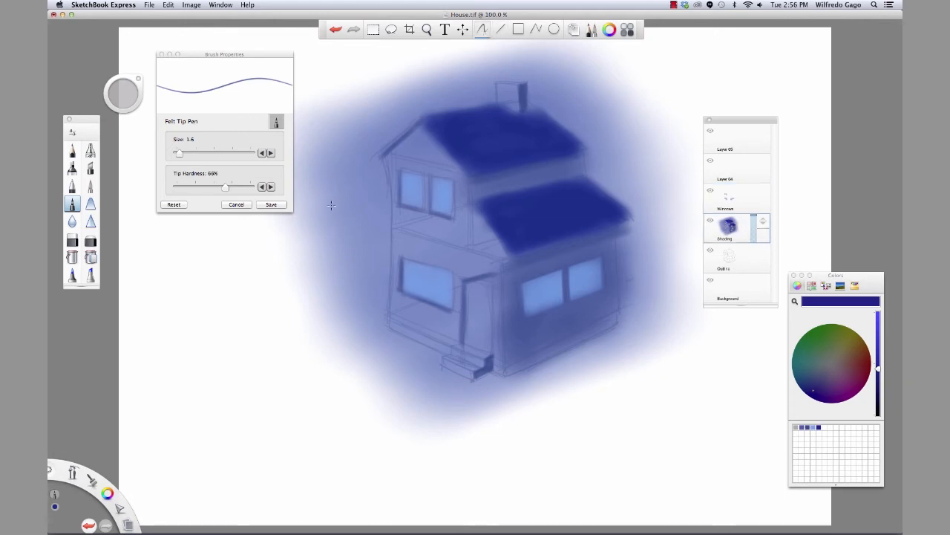
{"action": "left_click", "coordinate": [89, 150]}
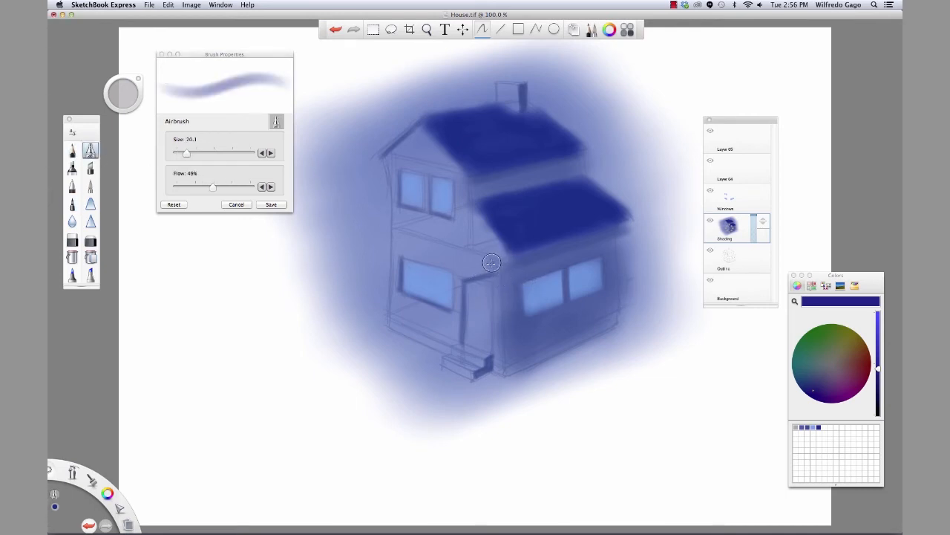
Step: Outline the upper roof on the Windows layer with straight dark-blue lines, using the Felt Tip Pen at size 1.6
{"action": "left_click", "coordinate": [742, 202]}
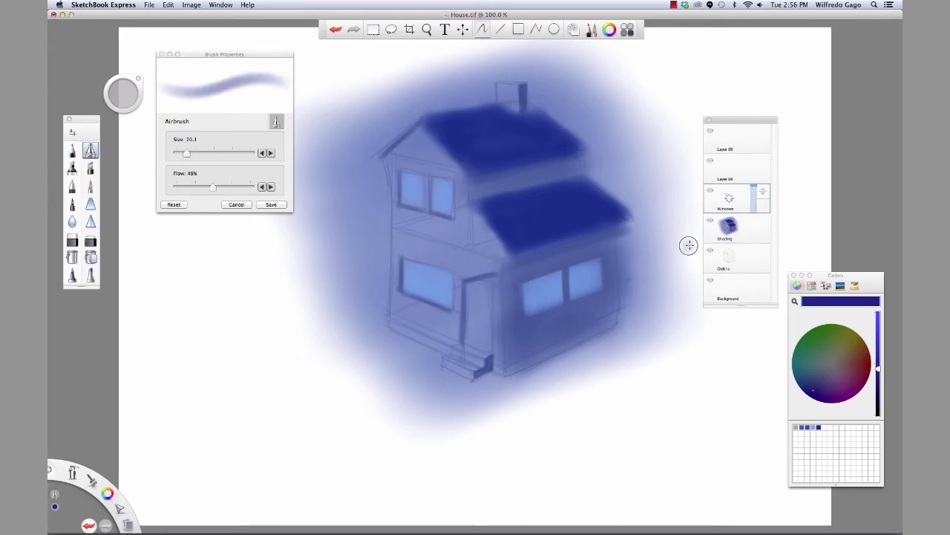
{"action": "left_click", "coordinate": [501, 29]}
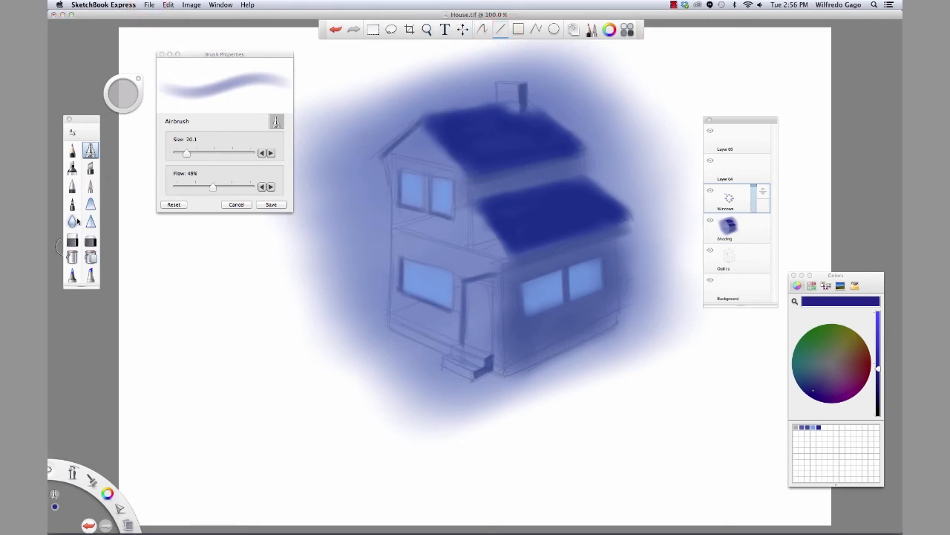
{"action": "left_click", "coordinate": [73, 204]}
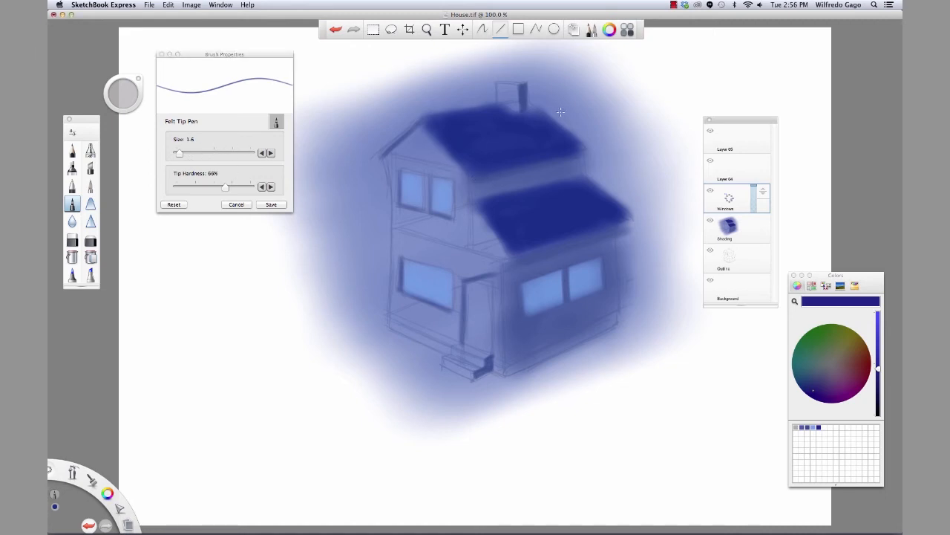
{"action": "left_click_drag", "start_coordinate": [586, 147], "coordinate": [587, 148]}
{"action": "left_click_drag", "start_coordinate": [469, 176], "coordinate": [586, 148]}
{"action": "left_click_drag", "start_coordinate": [420, 118], "coordinate": [471, 176]}
{"action": "key", "text": "super+z"}
{"action": "left_click_drag", "start_coordinate": [496, 104], "coordinate": [522, 113]}
{"action": "key", "text": "super+z"}
Step: Restore the dark-blue swatch as the drawing colour and outline the chimney with straight lines
{"action": "left_click_drag", "start_coordinate": [519, 112], "coordinate": [520, 111]}
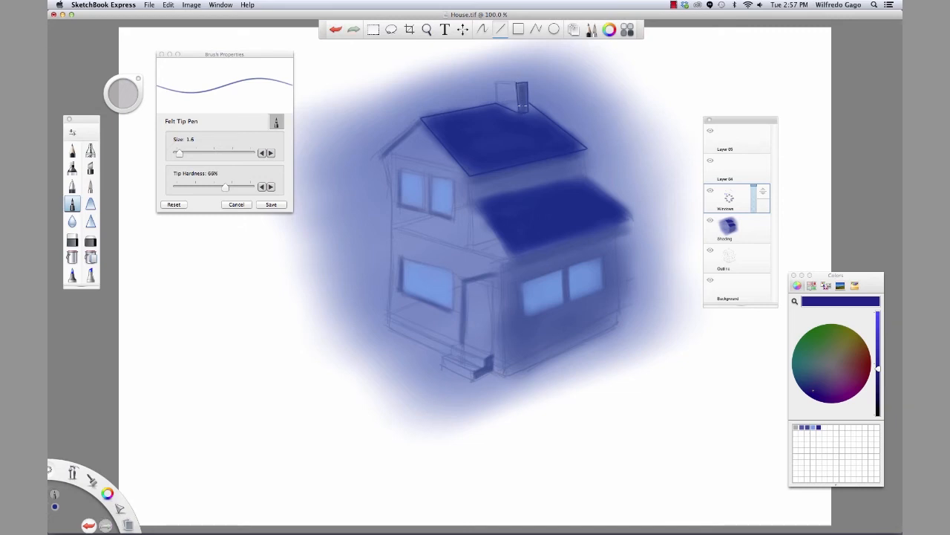
{"action": "key", "text": "super+z"}
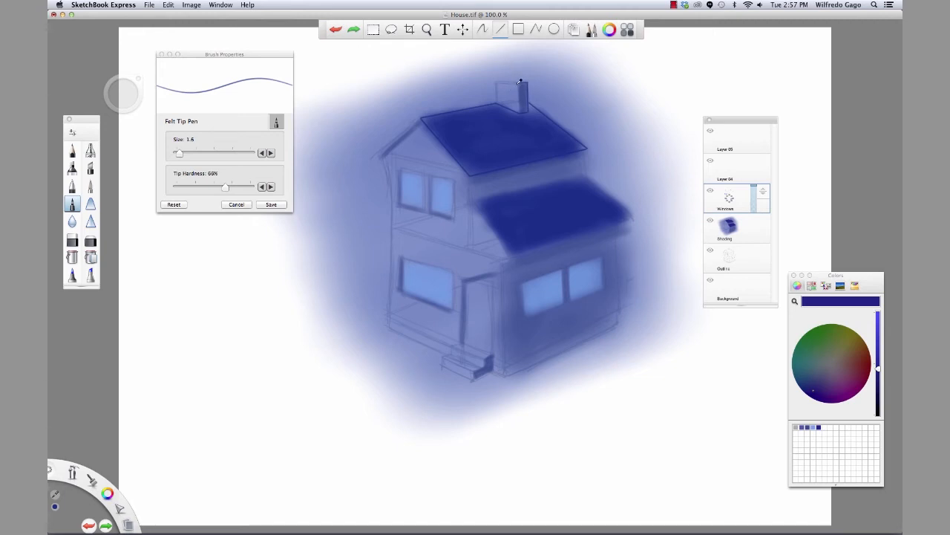
{"action": "left_click", "coordinate": [517, 84]}
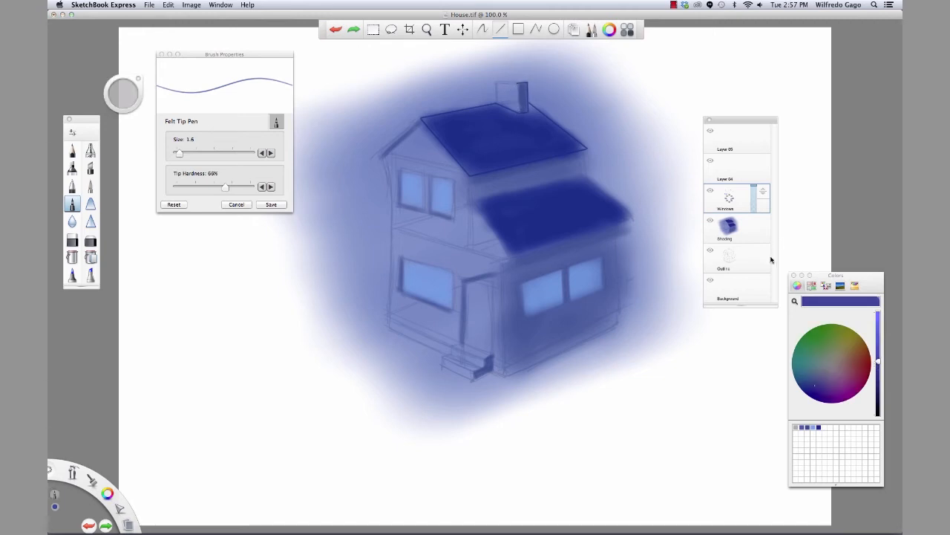
{"action": "left_click", "coordinate": [820, 427]}
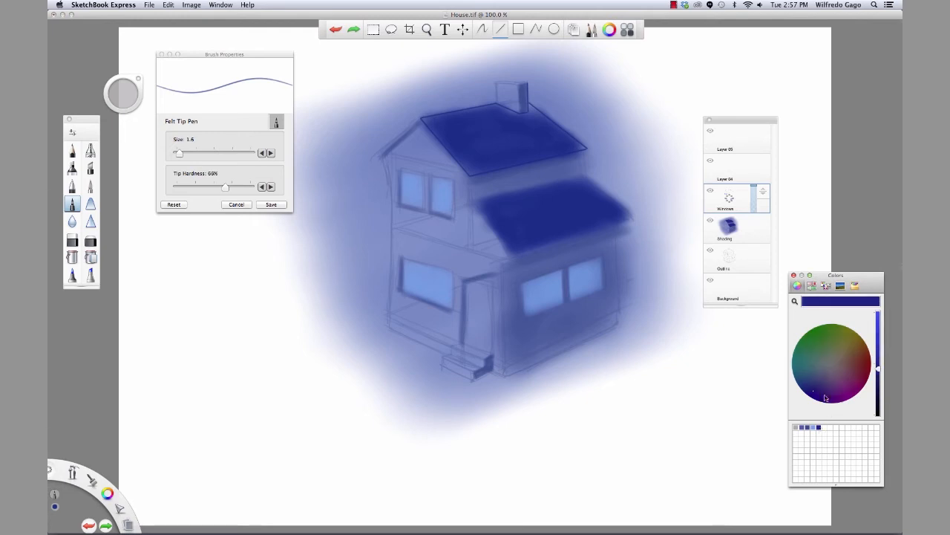
{"action": "left_click_drag", "start_coordinate": [518, 83], "coordinate": [497, 104]}
Step: Outline the upper side wall, the lower roof and the right wall with straight dark-blue lines
{"action": "left_click_drag", "start_coordinate": [583, 151], "coordinate": [582, 175]}
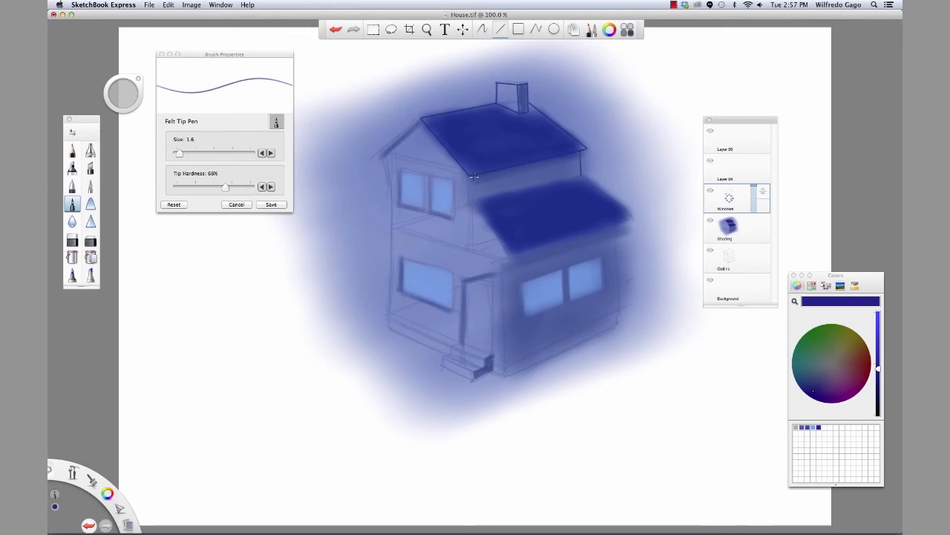
{"action": "mouse_move", "coordinate": [475, 203]}
{"action": "left_mouse_down"}
{"action": "mouse_move", "coordinate": [510, 260]}
{"action": "mouse_move", "coordinate": [632, 220]}
{"action": "mouse_move", "coordinate": [582, 175]}
{"action": "mouse_move", "coordinate": [474, 200]}
{"action": "left_mouse_up"}
{"action": "left_click_drag", "start_coordinate": [617, 225], "coordinate": [506, 376]}
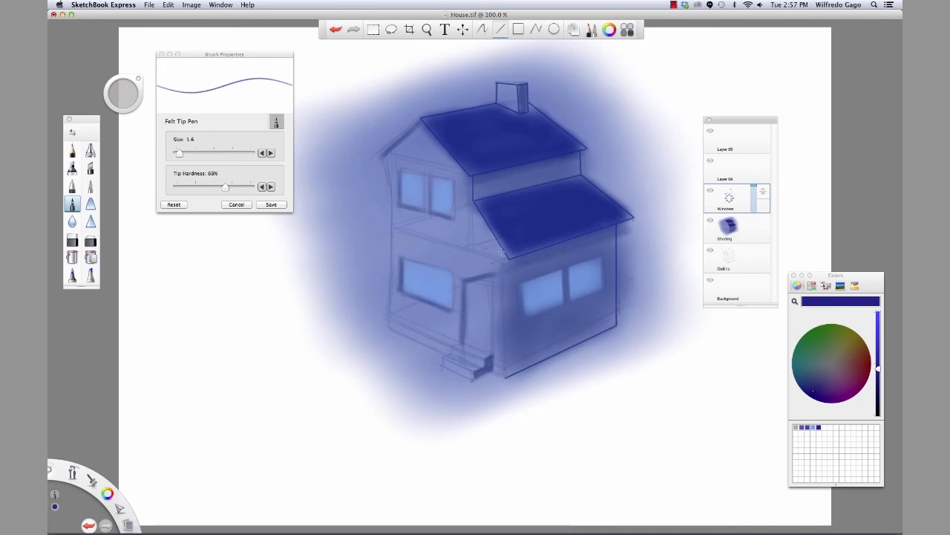
{"action": "left_click_drag", "start_coordinate": [502, 255], "coordinate": [505, 378]}
Step: Draw the front wall's base line, the step treads and the door with its double-lined frame
{"action": "left_click_drag", "start_coordinate": [389, 327], "coordinate": [446, 355]}
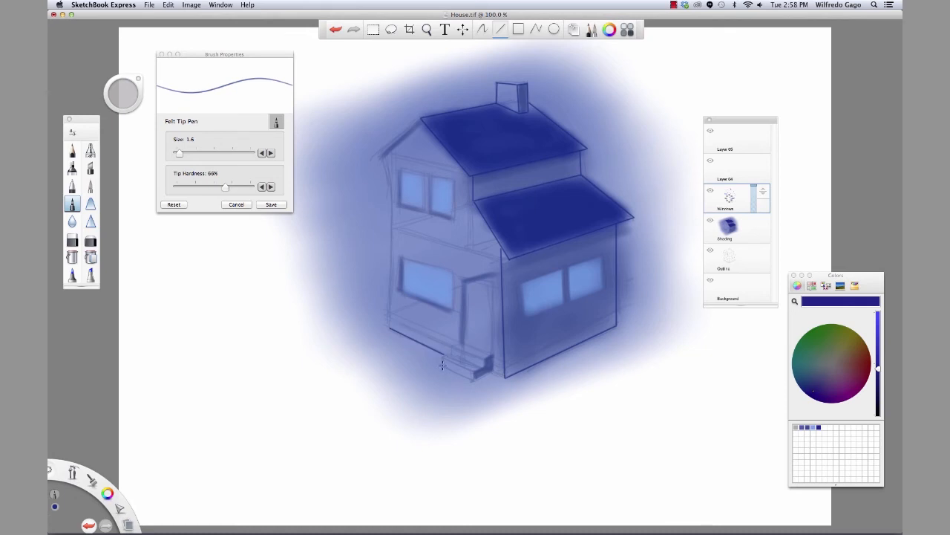
{"action": "mouse_move", "coordinate": [443, 358]}
{"action": "left_mouse_down"}
{"action": "mouse_move", "coordinate": [473, 372]}
{"action": "mouse_move", "coordinate": [484, 367]}
{"action": "mouse_move", "coordinate": [464, 353]}
{"action": "mouse_move", "coordinate": [488, 362]}
{"action": "mouse_move", "coordinate": [489, 352]}
{"action": "left_mouse_up"}
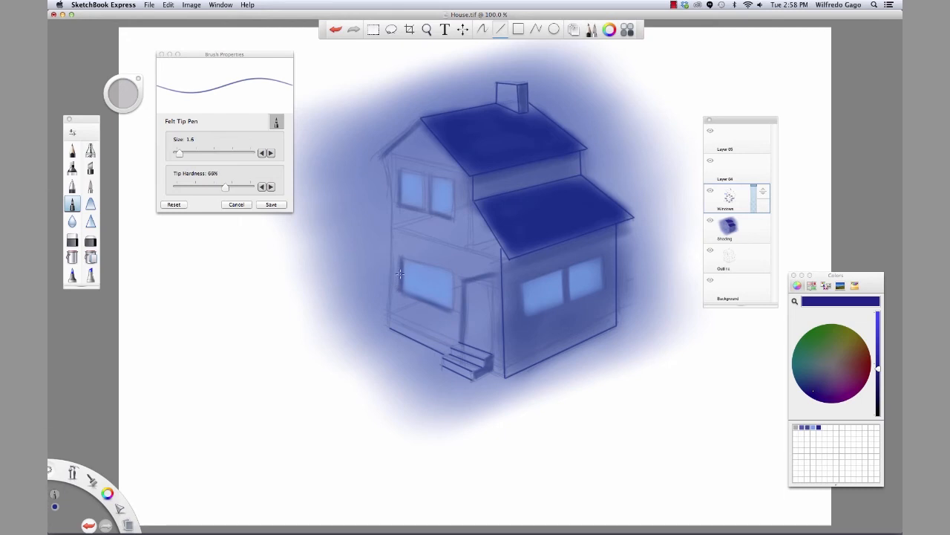
{"action": "left_click_drag", "start_coordinate": [460, 326], "coordinate": [460, 342]}
{"action": "left_click_drag", "start_coordinate": [500, 269], "coordinate": [495, 271]}
{"action": "left_click_drag", "start_coordinate": [496, 271], "coordinate": [493, 359]}
{"action": "left_click_drag", "start_coordinate": [466, 279], "coordinate": [462, 343]}
{"action": "left_click_drag", "start_coordinate": [466, 283], "coordinate": [496, 275]}
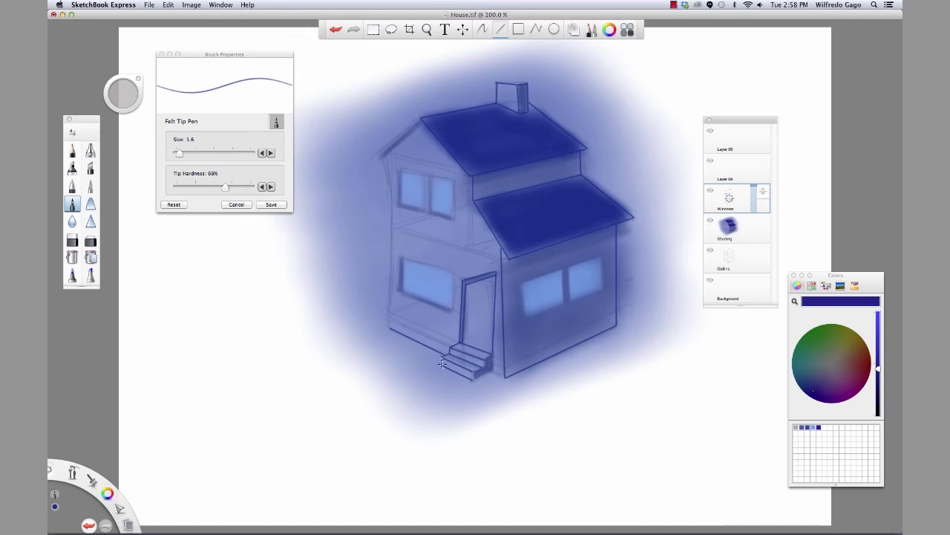
Step: Complete the outline of the entrance steps and trace the front wall's outer vertical edge
{"action": "key", "text": "super+z"}
{"action": "left_click_drag", "start_coordinate": [443, 362], "coordinate": [470, 373]}
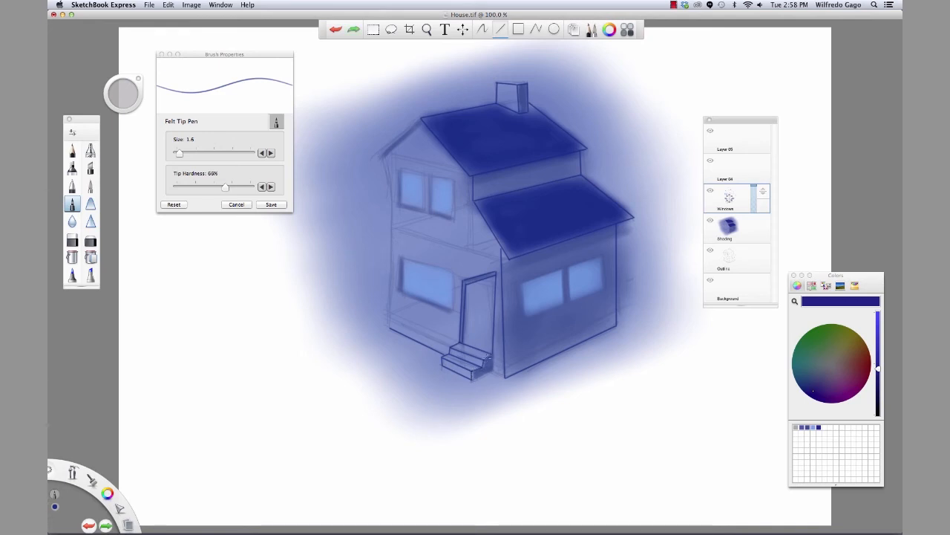
{"action": "left_click_drag", "start_coordinate": [390, 154], "coordinate": [386, 169]}
{"action": "left_click_drag", "start_coordinate": [399, 331], "coordinate": [389, 327]}
Step: Outline the front gable's sloping roof edge and overhang, undoing misplaced lines
{"action": "left_click_drag", "start_coordinate": [422, 122], "coordinate": [380, 155]}
{"action": "key", "text": "super+z"}
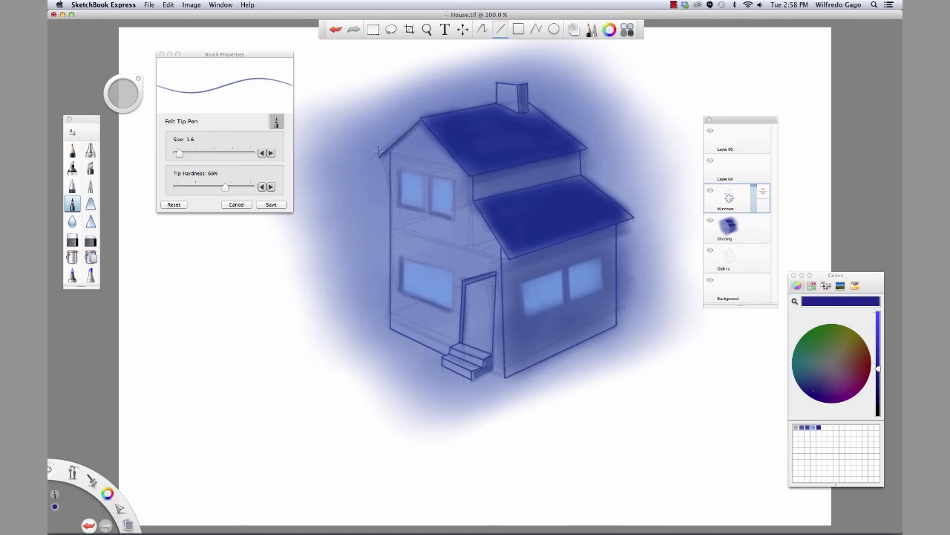
{"action": "key", "text": "super+z"}
{"action": "mouse_move", "coordinate": [379, 156]}
{"action": "left_mouse_down"}
{"action": "mouse_move", "coordinate": [418, 118]}
{"action": "mouse_move", "coordinate": [468, 179]}
{"action": "left_mouse_up"}
{"action": "key", "text": "super+z"}
{"action": "left_click_drag", "start_coordinate": [468, 180], "coordinate": [469, 180]}
{"action": "key", "text": "super+z"}
{"action": "key", "text": "super+z"}
Step: Add parallel second lines along the edges of the upper and lower roofs to show their thickness
{"action": "left_click_drag", "start_coordinate": [425, 122], "coordinate": [588, 153]}
{"action": "left_click_drag", "start_coordinate": [476, 208], "coordinate": [508, 260]}
{"action": "left_click_drag", "start_coordinate": [625, 225], "coordinate": [634, 218]}
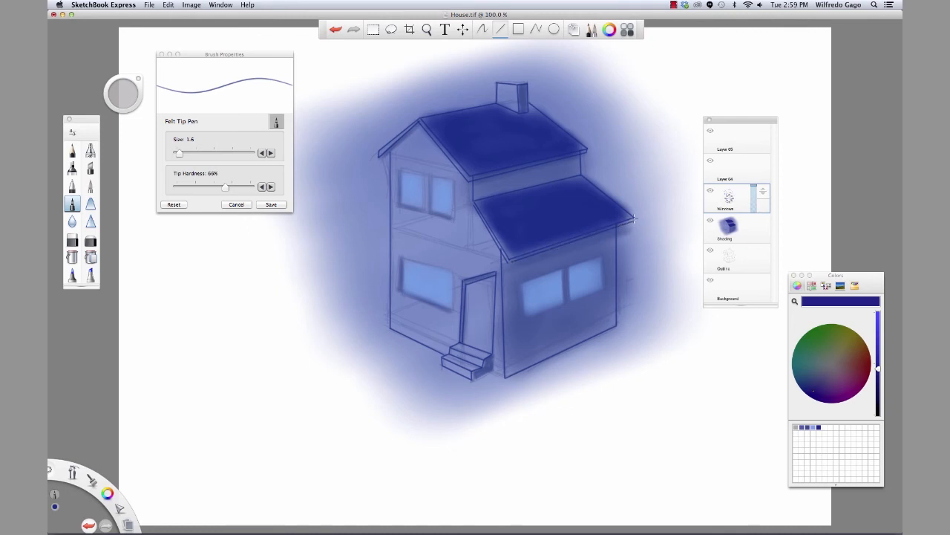
Step: Outline the right wall's two window panes and the front wall's ground-floor window with straight lines
{"action": "left_click_drag", "start_coordinate": [524, 300], "coordinate": [524, 318]}
{"action": "mouse_move", "coordinate": [526, 317]}
{"action": "left_mouse_down"}
{"action": "mouse_move", "coordinate": [565, 303]}
{"action": "mouse_move", "coordinate": [564, 269]}
{"action": "mouse_move", "coordinate": [523, 282]}
{"action": "mouse_move", "coordinate": [570, 300]}
{"action": "mouse_move", "coordinate": [605, 286]}
{"action": "mouse_move", "coordinate": [603, 253]}
{"action": "mouse_move", "coordinate": [570, 262]}
{"action": "left_mouse_up"}
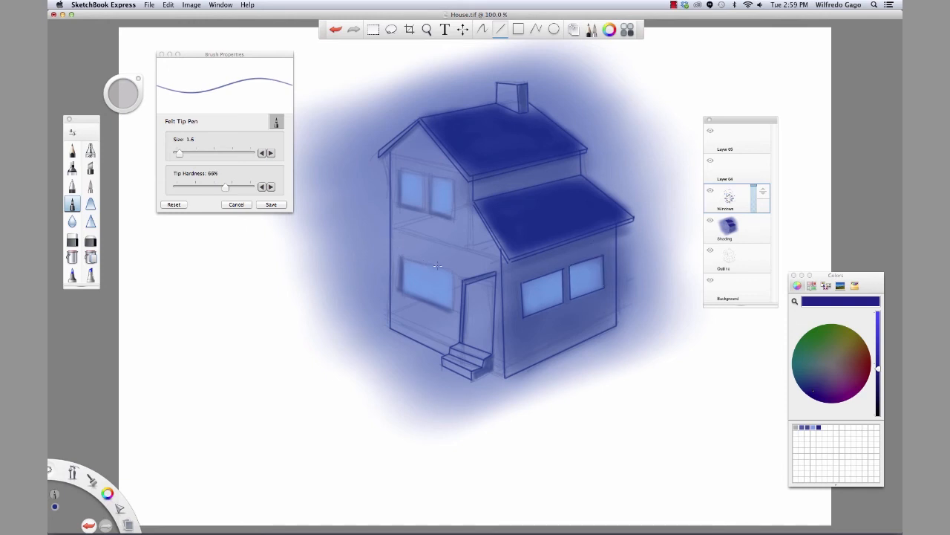
{"action": "left_click_drag", "start_coordinate": [401, 257], "coordinate": [455, 274]}
{"action": "mouse_move", "coordinate": [453, 307]}
{"action": "left_mouse_down"}
{"action": "mouse_move", "coordinate": [401, 290]}
{"action": "mouse_move", "coordinate": [400, 274]}
{"action": "mouse_move", "coordinate": [401, 295]}
{"action": "mouse_move", "coordinate": [453, 312]}
{"action": "left_mouse_up"}
{"action": "key", "text": "super+z"}
{"action": "left_click", "coordinate": [451, 312]}
{"action": "key", "text": "super+z"}
{"action": "left_click", "coordinate": [453, 310]}
Step: Outline the left pane of the front wall's upper-floor window pair
{"action": "left_click_drag", "start_coordinate": [399, 203], "coordinate": [450, 217]}
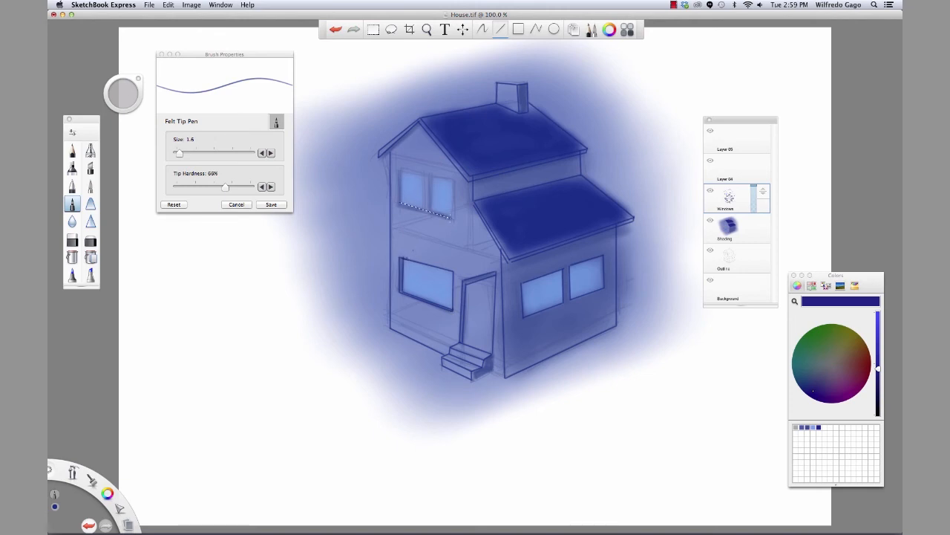
{"action": "key", "text": "super+z"}
{"action": "left_click_drag", "start_coordinate": [452, 218], "coordinate": [398, 169]}
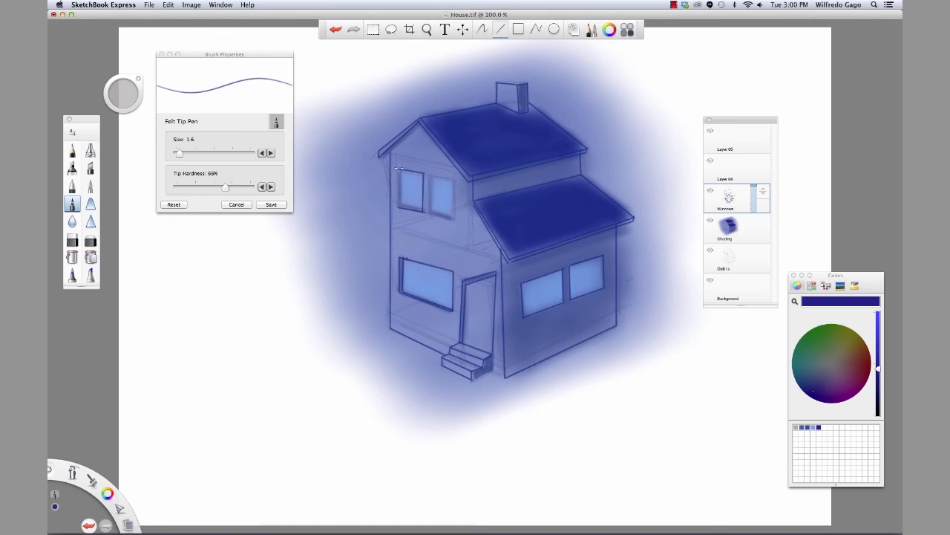
Step: Outline the right pane of the upper-floor window pair and add the sill lines, undoing misplaced strokes
{"action": "left_click_drag", "start_coordinate": [400, 204], "coordinate": [454, 220]}
{"action": "left_click", "coordinate": [456, 179]}
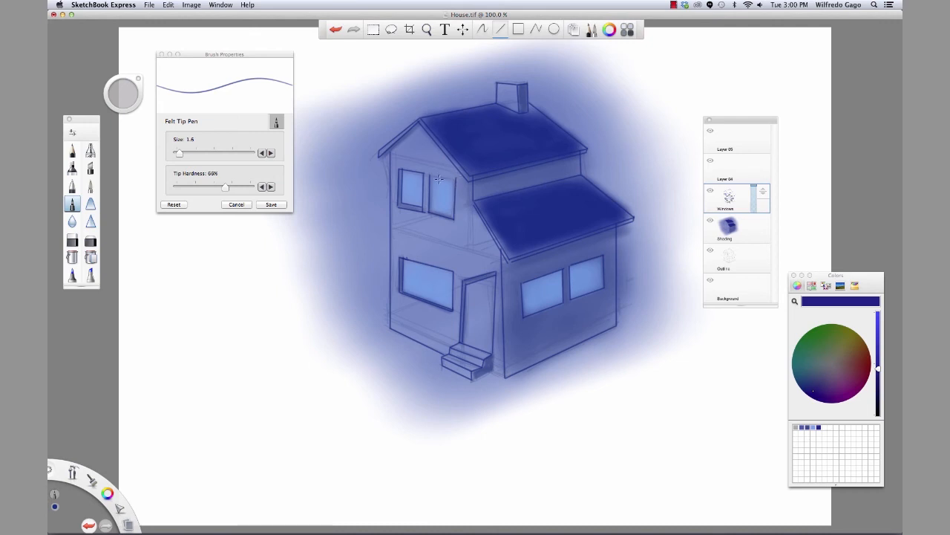
{"action": "key", "text": "super+z"}
{"action": "left_click", "coordinate": [458, 177]}
{"action": "left_click", "coordinate": [433, 208]}
{"action": "left_click_drag", "start_coordinate": [453, 213], "coordinate": [454, 214]}
{"action": "key", "text": "super+z"}
{"action": "key", "text": "super+z"}
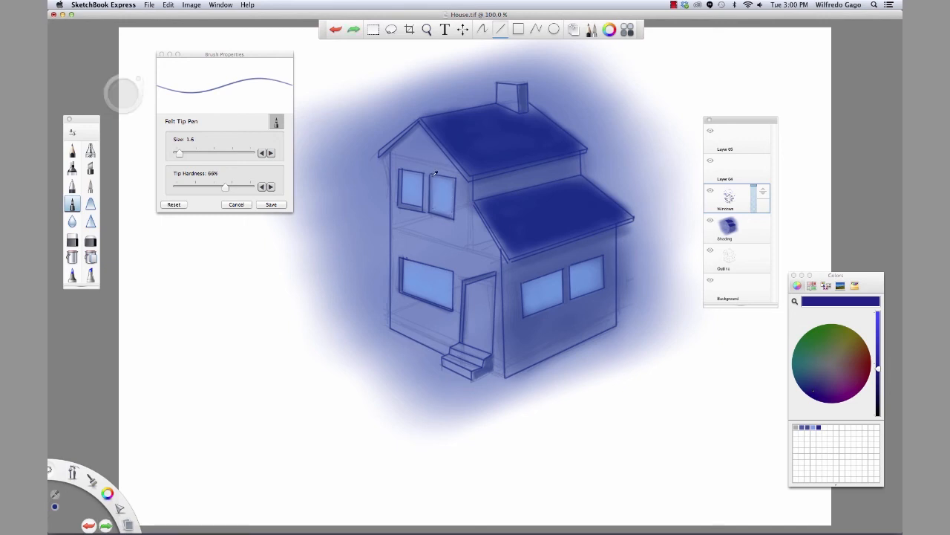
{"action": "left_click", "coordinate": [433, 174], "text": "alt"}
{"action": "left_click_drag", "start_coordinate": [433, 175], "coordinate": [431, 211]}
{"action": "key", "text": "super+z"}
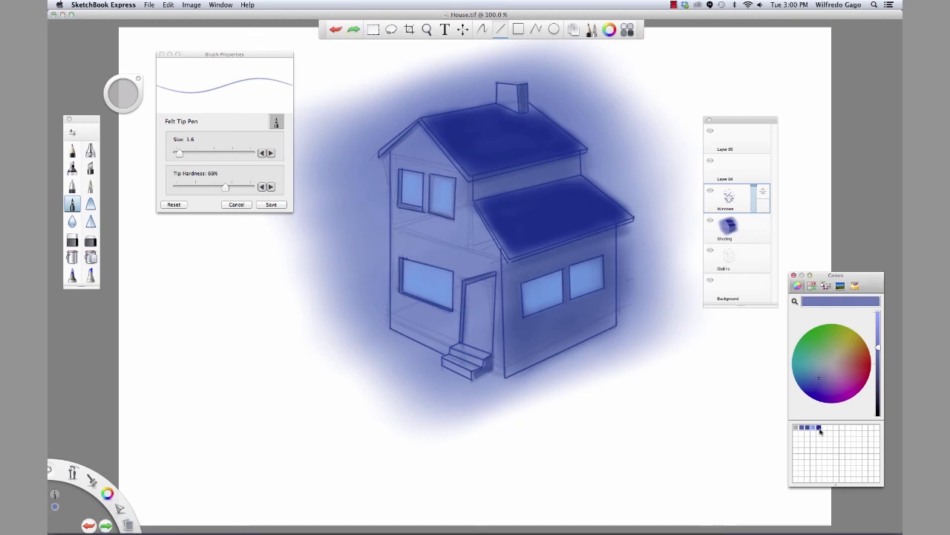
Step: Draw dark-blue crossbars in the right wall's two window panes with straight Felt Tip Pen lines at size 7.8
{"action": "left_click", "coordinate": [819, 427]}
{"action": "left_click_drag", "start_coordinate": [433, 209], "coordinate": [433, 210]}
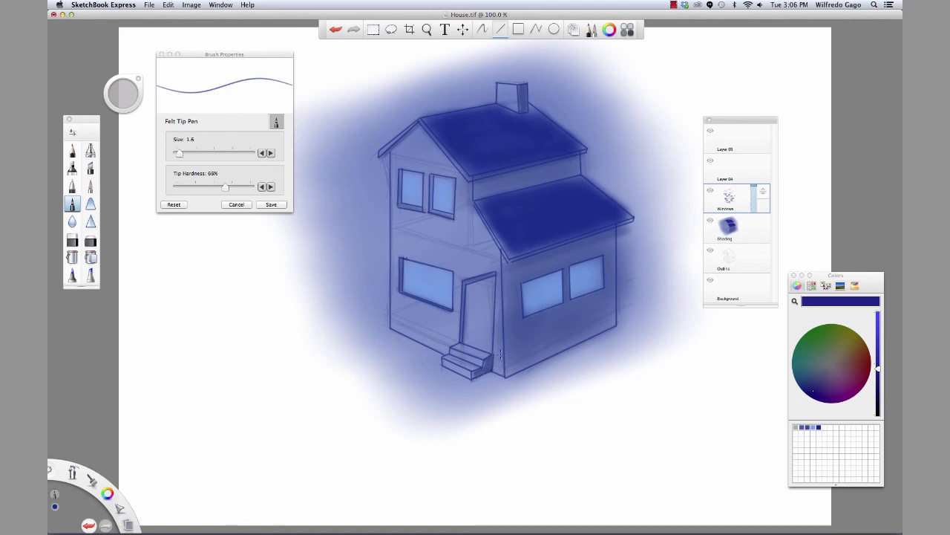
{"action": "left_click_drag", "start_coordinate": [179, 153], "coordinate": [204, 154]}
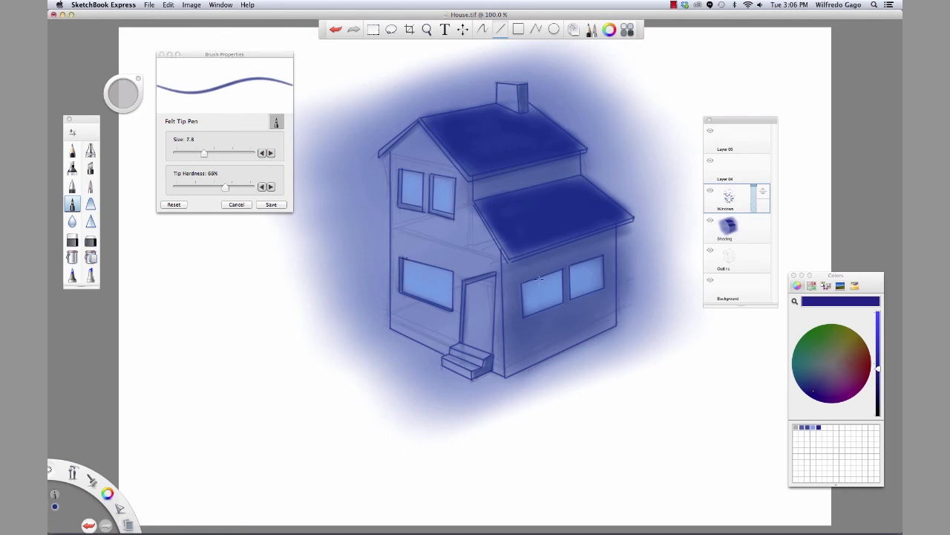
{"action": "left_click_drag", "start_coordinate": [545, 310], "coordinate": [545, 310]}
{"action": "key", "text": "super+z"}
{"action": "left_click_drag", "start_coordinate": [545, 276], "coordinate": [591, 292]}
Step: Add matching straight crossbars to the front wall's ground-floor window and both upper-floor panes, undoing misplaced strokes
{"action": "left_click_drag", "start_coordinate": [424, 295], "coordinate": [451, 290]}
{"action": "key", "text": "super+z"}
{"action": "mouse_move", "coordinate": [427, 189]}
{"action": "left_mouse_down"}
{"action": "mouse_move", "coordinate": [417, 190]}
{"action": "mouse_move", "coordinate": [454, 195]}
{"action": "left_mouse_up"}
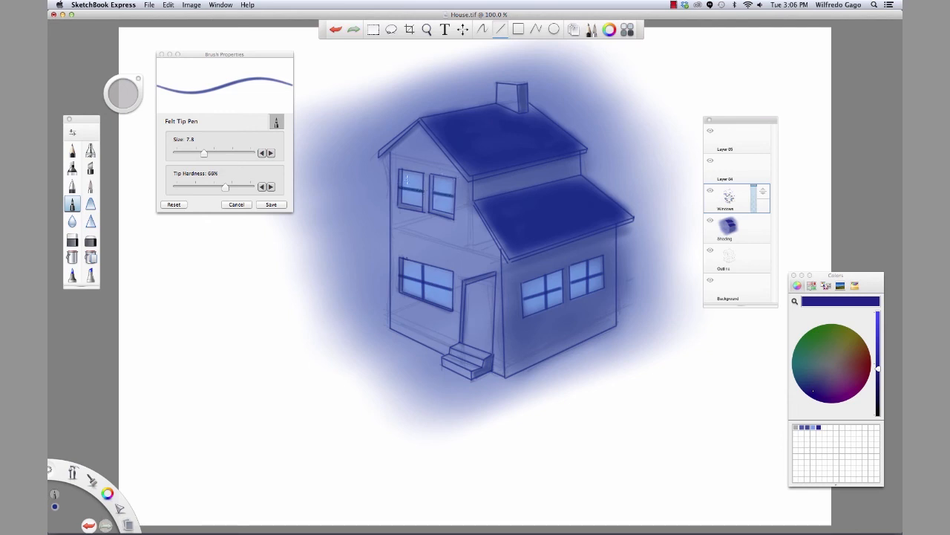
{"action": "left_click_drag", "start_coordinate": [411, 172], "coordinate": [411, 208]}
{"action": "left_click_drag", "start_coordinate": [442, 177], "coordinate": [441, 216]}
{"action": "key", "text": "super+z"}
{"action": "left_click", "coordinate": [442, 217]}
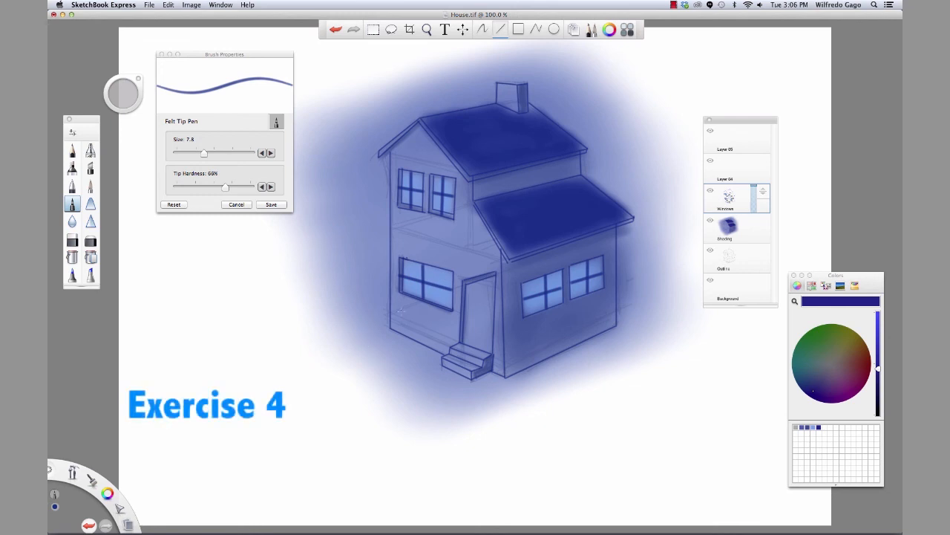
Step: On the Shading layer, pick white, set the Hard Eraser to size 33.7 and try erasing above the roof, undoing the straight stroke
{"action": "left_click", "coordinate": [768, 237]}
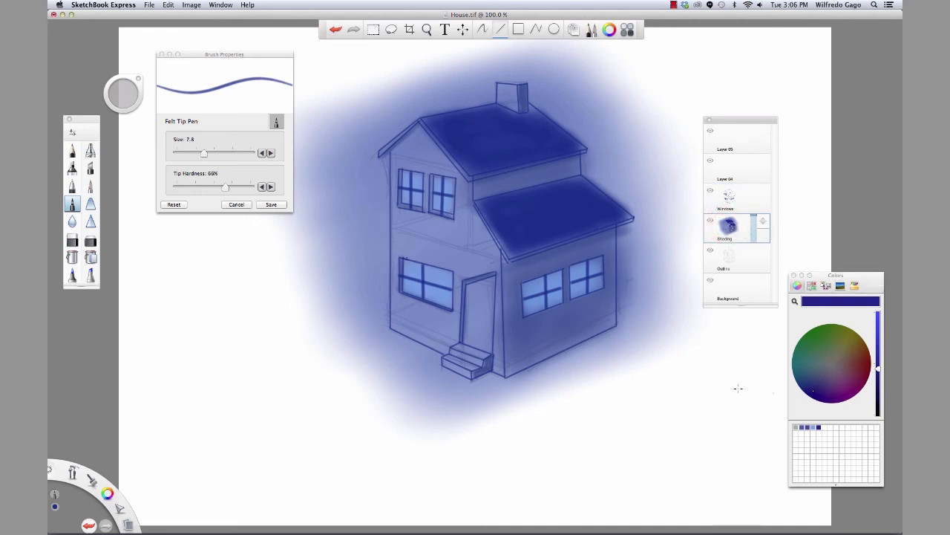
{"action": "left_click", "coordinate": [817, 437]}
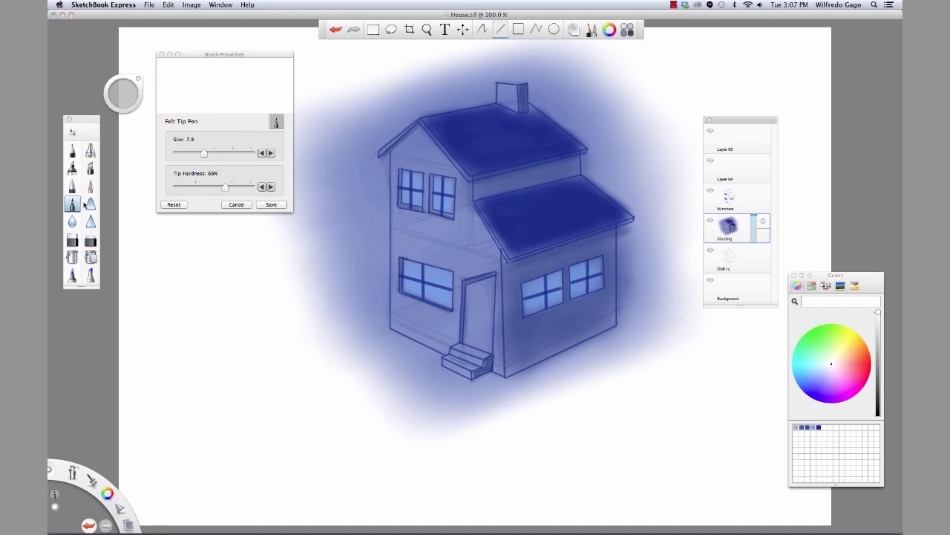
{"action": "left_click", "coordinate": [72, 241]}
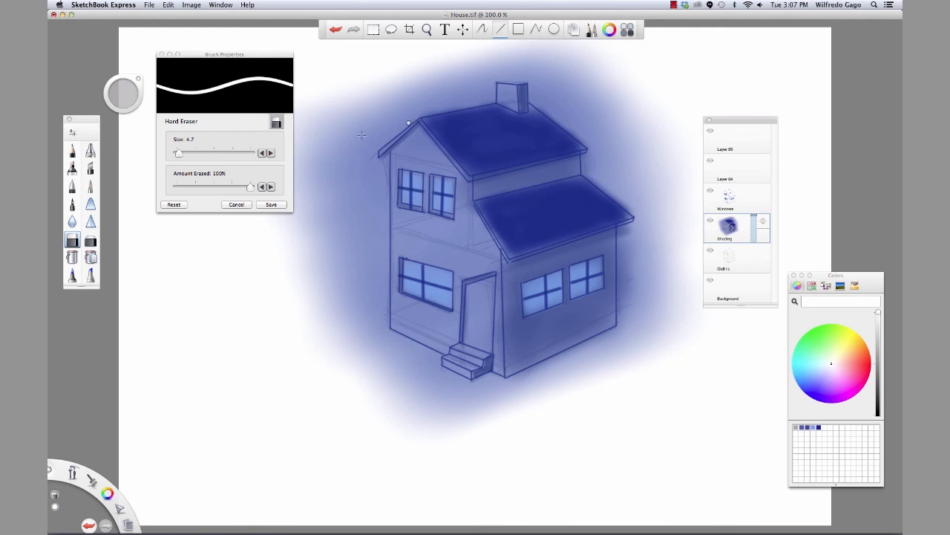
{"action": "left_click_drag", "start_coordinate": [178, 152], "coordinate": [196, 152]}
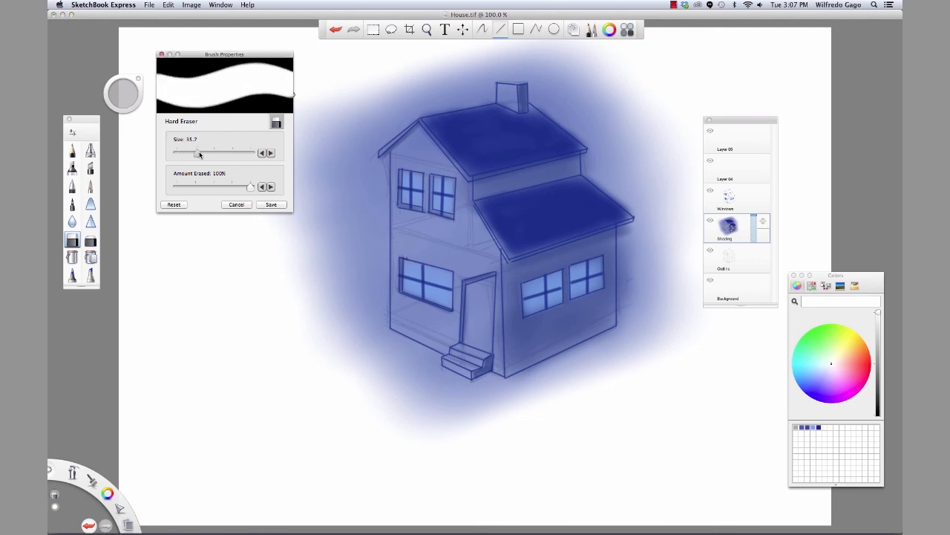
{"action": "mouse_move", "coordinate": [477, 72]}
{"action": "left_mouse_down"}
{"action": "mouse_move", "coordinate": [403, 102]}
{"action": "mouse_move", "coordinate": [417, 92]}
{"action": "left_mouse_up"}
{"action": "left_click_drag", "start_coordinate": [361, 108], "coordinate": [455, 78]}
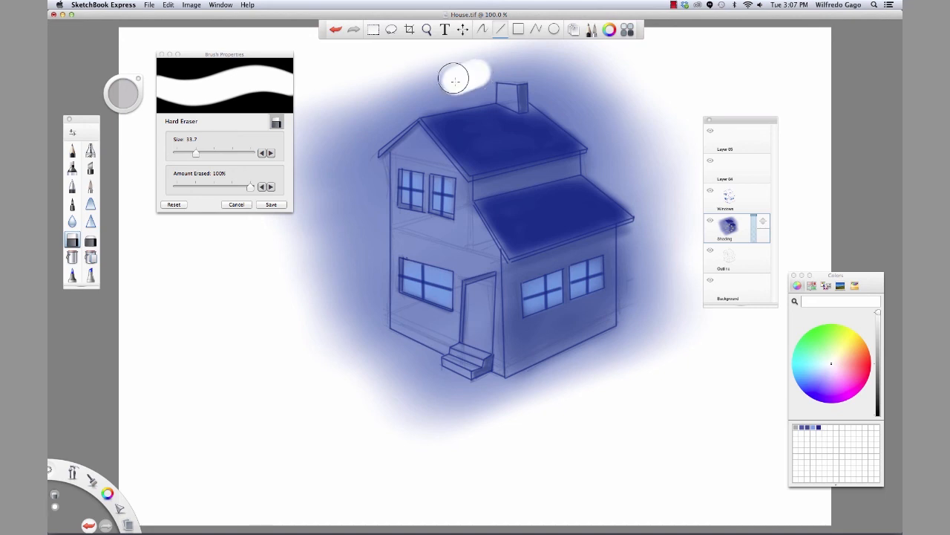
{"action": "key", "text": "super+z"}
Step: Switch to freehand strokes and erase the shading above the upper roof's left side up to the chimney, reducing the eraser to 18.7
{"action": "left_click", "coordinate": [481, 29]}
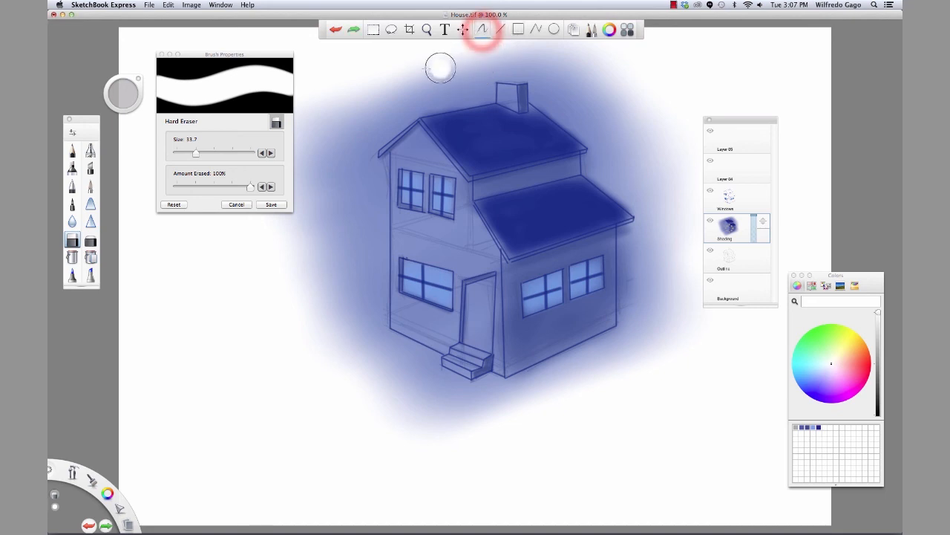
{"action": "mouse_move", "coordinate": [468, 62]}
{"action": "left_mouse_down"}
{"action": "mouse_move", "coordinate": [457, 89]}
{"action": "mouse_move", "coordinate": [479, 90]}
{"action": "mouse_move", "coordinate": [392, 110]}
{"action": "mouse_move", "coordinate": [464, 75]}
{"action": "mouse_move", "coordinate": [431, 87]}
{"action": "mouse_move", "coordinate": [436, 70]}
{"action": "mouse_move", "coordinate": [398, 115]}
{"action": "mouse_move", "coordinate": [485, 95]}
{"action": "mouse_move", "coordinate": [491, 60]}
{"action": "mouse_move", "coordinate": [486, 96]}
{"action": "mouse_move", "coordinate": [388, 119]}
{"action": "mouse_move", "coordinate": [473, 75]}
{"action": "mouse_move", "coordinate": [383, 82]}
{"action": "left_mouse_up"}
{"action": "key", "text": "super+z"}
{"action": "key", "text": "bracketleft"}
{"action": "key", "text": "bracketleft"}
{"action": "key", "text": "bracketleft"}
{"action": "key", "text": "super+z"}
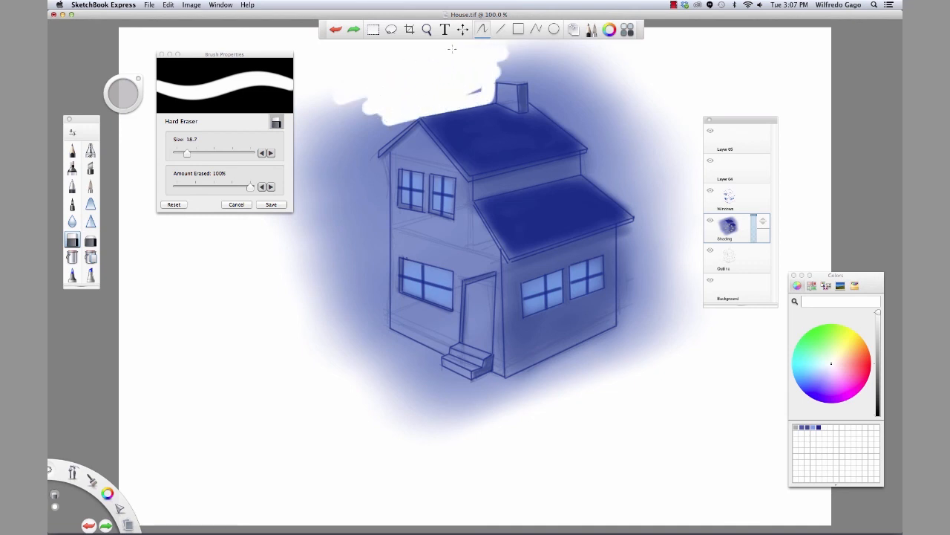
Step: Erase the shading around the left eave and beside the upper front wall, adjusting the eraser size to 15.7
{"action": "left_click_drag", "start_coordinate": [372, 110], "coordinate": [381, 135]}
{"action": "mouse_move", "coordinate": [423, 104]}
{"action": "left_mouse_down"}
{"action": "mouse_move", "coordinate": [355, 151]}
{"action": "mouse_move", "coordinate": [361, 96]}
{"action": "mouse_move", "coordinate": [335, 123]}
{"action": "mouse_move", "coordinate": [318, 165]}
{"action": "mouse_move", "coordinate": [341, 180]}
{"action": "mouse_move", "coordinate": [352, 163]}
{"action": "mouse_move", "coordinate": [321, 141]}
{"action": "mouse_move", "coordinate": [367, 183]}
{"action": "mouse_move", "coordinate": [386, 162]}
{"action": "mouse_move", "coordinate": [384, 189]}
{"action": "mouse_move", "coordinate": [325, 201]}
{"action": "mouse_move", "coordinate": [301, 217]}
{"action": "mouse_move", "coordinate": [326, 206]}
{"action": "mouse_move", "coordinate": [346, 219]}
{"action": "mouse_move", "coordinate": [377, 181]}
{"action": "mouse_move", "coordinate": [340, 212]}
{"action": "mouse_move", "coordinate": [353, 184]}
{"action": "mouse_move", "coordinate": [342, 211]}
{"action": "mouse_move", "coordinate": [317, 202]}
{"action": "mouse_move", "coordinate": [303, 176]}
{"action": "mouse_move", "coordinate": [290, 203]}
{"action": "left_mouse_up"}
{"action": "key", "text": "super+z"}
{"action": "key", "text": "bracketleft"}
{"action": "key", "text": "bracketleft"}
{"action": "key", "text": "bracketright"}
{"action": "key", "text": "bracketright"}
{"action": "key", "text": "bracketright"}
{"action": "key", "text": "bracketright"}
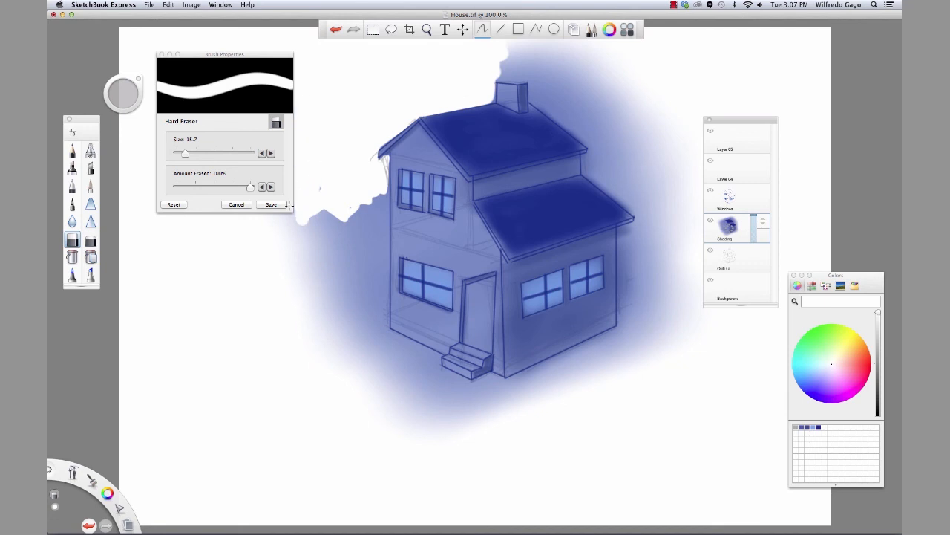
Step: Erase the shading from the chimney down past the right edges of both roofs, reducing the eraser to 4.7 for the edges
{"action": "mouse_move", "coordinate": [528, 71]}
{"action": "left_mouse_down"}
{"action": "mouse_move", "coordinate": [473, 74]}
{"action": "mouse_move", "coordinate": [545, 75]}
{"action": "mouse_move", "coordinate": [509, 62]}
{"action": "mouse_move", "coordinate": [588, 52]}
{"action": "mouse_move", "coordinate": [548, 90]}
{"action": "mouse_move", "coordinate": [536, 75]}
{"action": "mouse_move", "coordinate": [536, 99]}
{"action": "mouse_move", "coordinate": [585, 110]}
{"action": "mouse_move", "coordinate": [543, 102]}
{"action": "mouse_move", "coordinate": [584, 131]}
{"action": "mouse_move", "coordinate": [540, 103]}
{"action": "mouse_move", "coordinate": [590, 138]}
{"action": "mouse_move", "coordinate": [551, 74]}
{"action": "mouse_move", "coordinate": [553, 97]}
{"action": "mouse_move", "coordinate": [545, 87]}
{"action": "mouse_move", "coordinate": [564, 84]}
{"action": "mouse_move", "coordinate": [575, 120]}
{"action": "mouse_move", "coordinate": [586, 102]}
{"action": "mouse_move", "coordinate": [561, 77]}
{"action": "mouse_move", "coordinate": [537, 87]}
{"action": "mouse_move", "coordinate": [580, 90]}
{"action": "mouse_move", "coordinate": [543, 66]}
{"action": "mouse_move", "coordinate": [535, 41]}
{"action": "mouse_move", "coordinate": [555, 39]}
{"action": "mouse_move", "coordinate": [598, 84]}
{"action": "mouse_move", "coordinate": [611, 72]}
{"action": "mouse_move", "coordinate": [595, 116]}
{"action": "mouse_move", "coordinate": [611, 130]}
{"action": "mouse_move", "coordinate": [606, 111]}
{"action": "mouse_move", "coordinate": [588, 126]}
{"action": "mouse_move", "coordinate": [617, 85]}
{"action": "mouse_move", "coordinate": [615, 169]}
{"action": "mouse_move", "coordinate": [606, 155]}
{"action": "mouse_move", "coordinate": [603, 168]}
{"action": "mouse_move", "coordinate": [587, 158]}
{"action": "mouse_move", "coordinate": [588, 172]}
{"action": "mouse_move", "coordinate": [630, 204]}
{"action": "mouse_move", "coordinate": [607, 183]}
{"action": "mouse_move", "coordinate": [620, 158]}
{"action": "mouse_move", "coordinate": [621, 181]}
{"action": "mouse_move", "coordinate": [632, 71]}
{"action": "mouse_move", "coordinate": [639, 178]}
{"action": "mouse_move", "coordinate": [609, 163]}
{"action": "mouse_move", "coordinate": [648, 174]}
{"action": "mouse_move", "coordinate": [663, 200]}
{"action": "mouse_move", "coordinate": [659, 115]}
{"action": "mouse_move", "coordinate": [679, 232]}
{"action": "mouse_move", "coordinate": [659, 209]}
{"action": "mouse_move", "coordinate": [638, 208]}
{"action": "mouse_move", "coordinate": [648, 221]}
{"action": "mouse_move", "coordinate": [631, 228]}
{"action": "mouse_move", "coordinate": [687, 252]}
{"action": "mouse_move", "coordinate": [658, 205]}
{"action": "left_mouse_up"}
{"action": "key", "text": "bracketleft"}
{"action": "key", "text": "bracketleft"}
{"action": "key", "text": "bracketleft"}
{"action": "key", "text": "bracketleft"}
{"action": "key", "text": "bracketleft"}
{"action": "key", "text": "bracketleft"}
{"action": "key", "text": "bracketleft"}
{"action": "key", "text": "bracketleft"}
{"action": "key", "text": "bracketleft"}
{"action": "key", "text": "bracketleft"}
{"action": "key", "text": "bracketleft"}
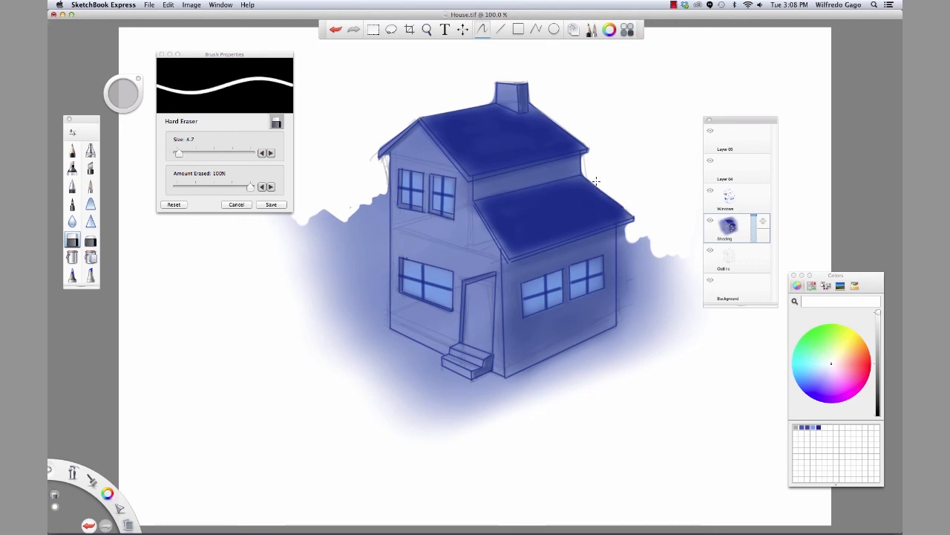
Step: On the outline sketch layer, erase stray construction lines at the left eave and across the front wall, enlarging the eraser to 8.7
{"action": "left_click", "coordinate": [736, 259]}
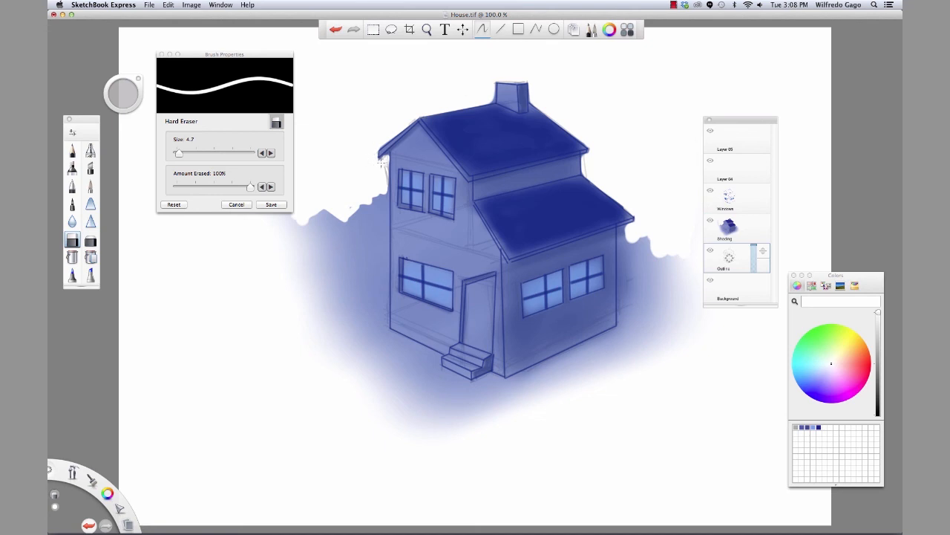
{"action": "left_click_drag", "start_coordinate": [385, 158], "coordinate": [387, 159]}
{"action": "key", "text": "bracketright"}
{"action": "key", "text": "bracketright"}
{"action": "key", "text": "bracketright"}
{"action": "key", "text": "bracketright"}
{"action": "left_click_drag", "start_coordinate": [406, 234], "coordinate": [470, 249]}
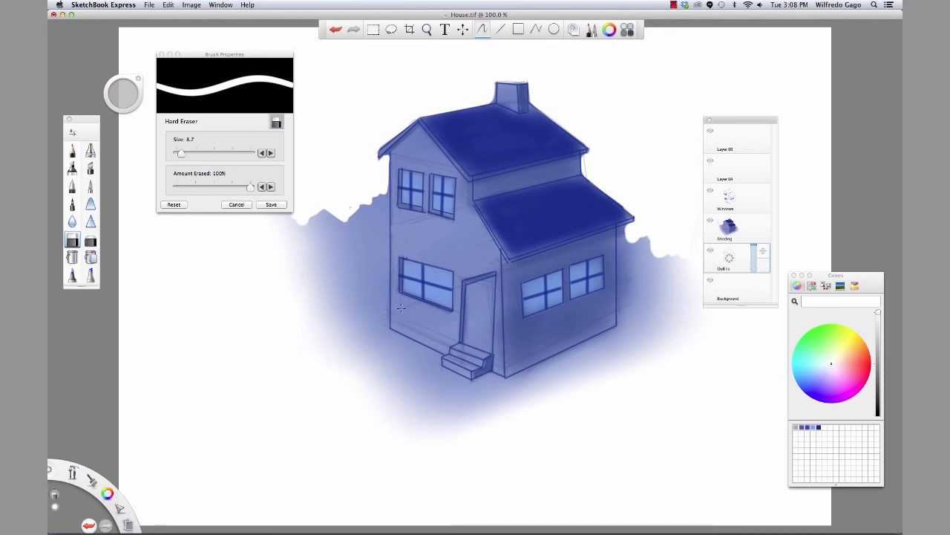
{"action": "left_click", "coordinate": [480, 312]}
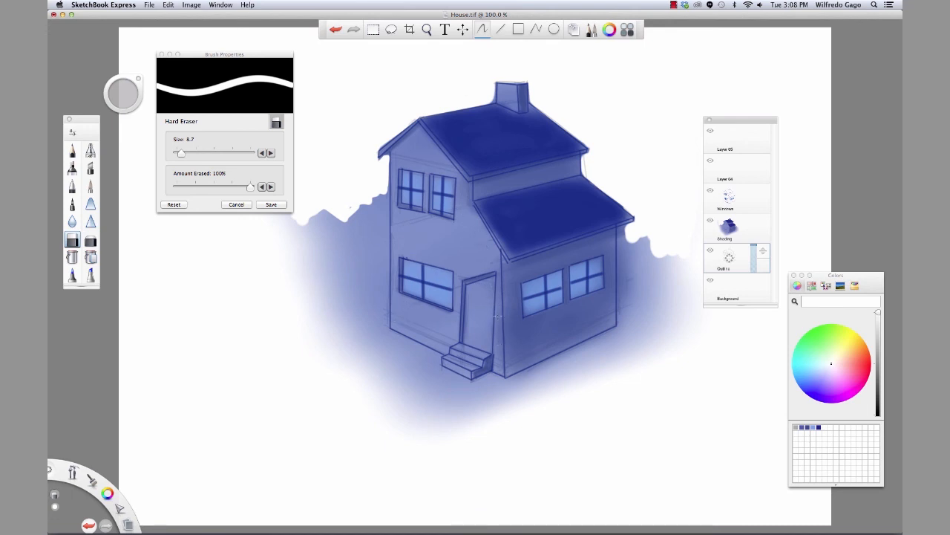